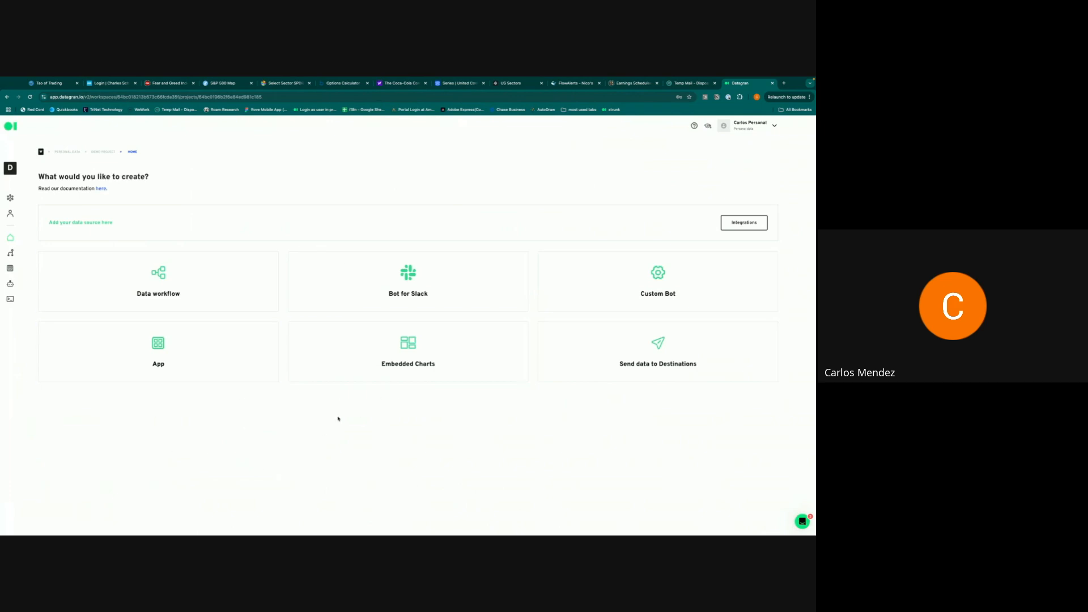
# - Start a Google Sheets integration named 'Demo Nov 4' linked to the Google account
pyautogui.click(747, 223)
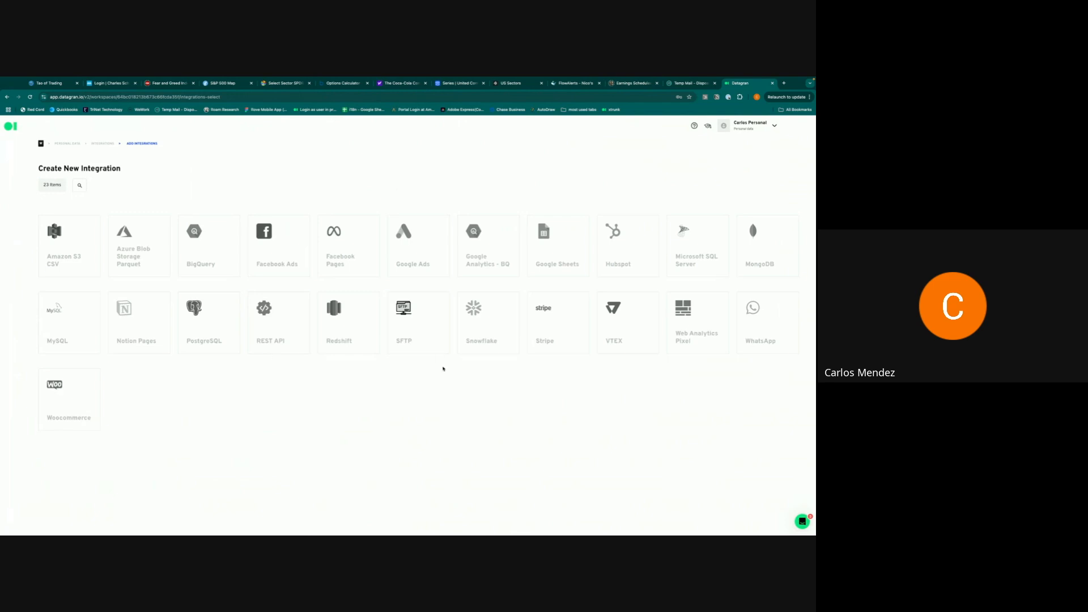
pyautogui.click(581, 238)
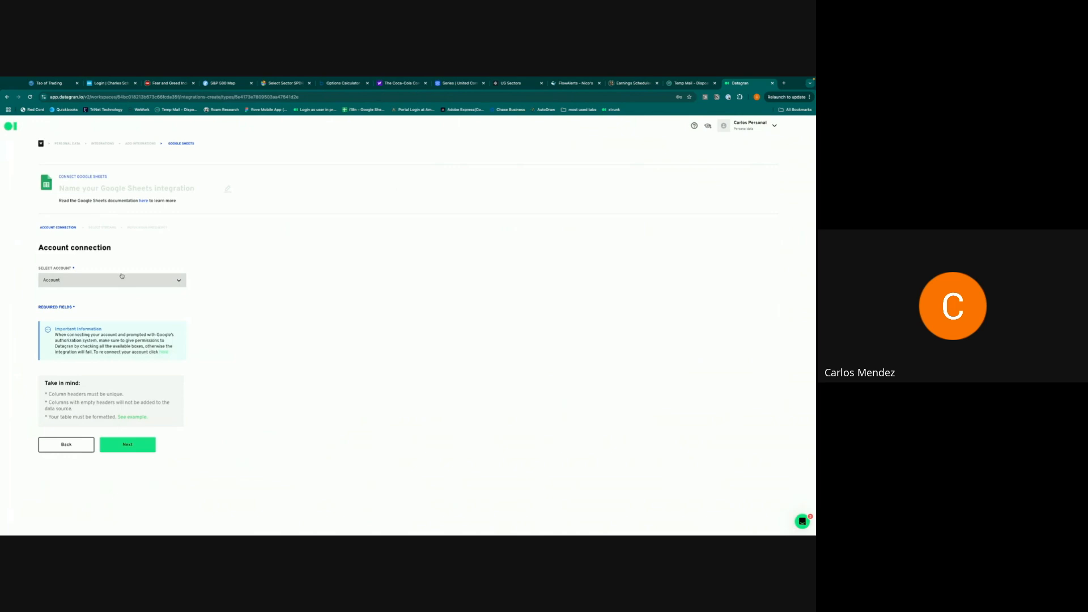
pyautogui.click(109, 189)
pyautogui.write('D')
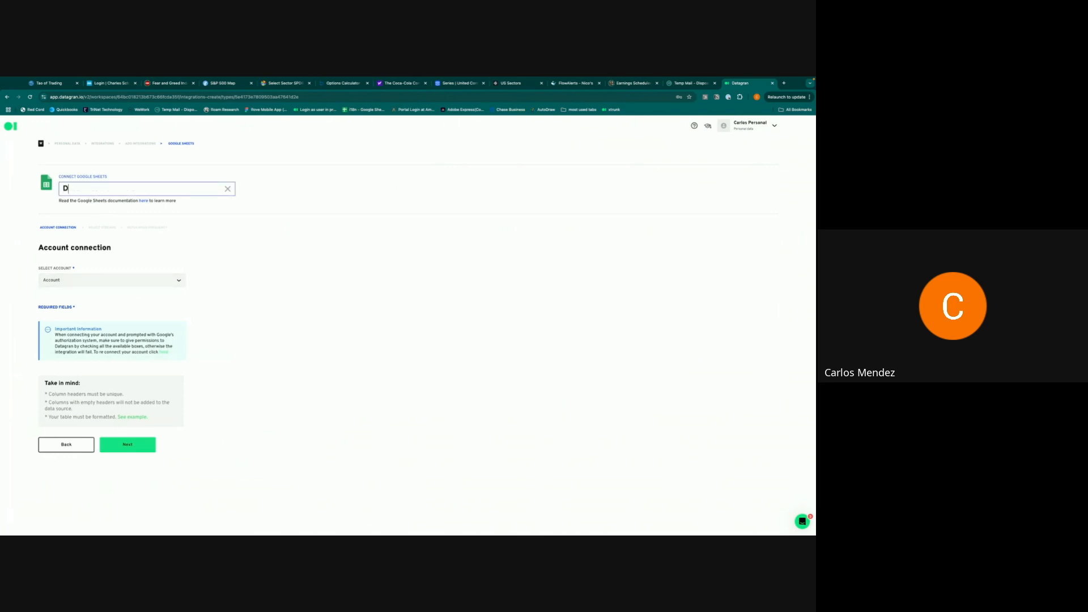
pyautogui.write('emo Nov 4')
pyautogui.click(141, 282)
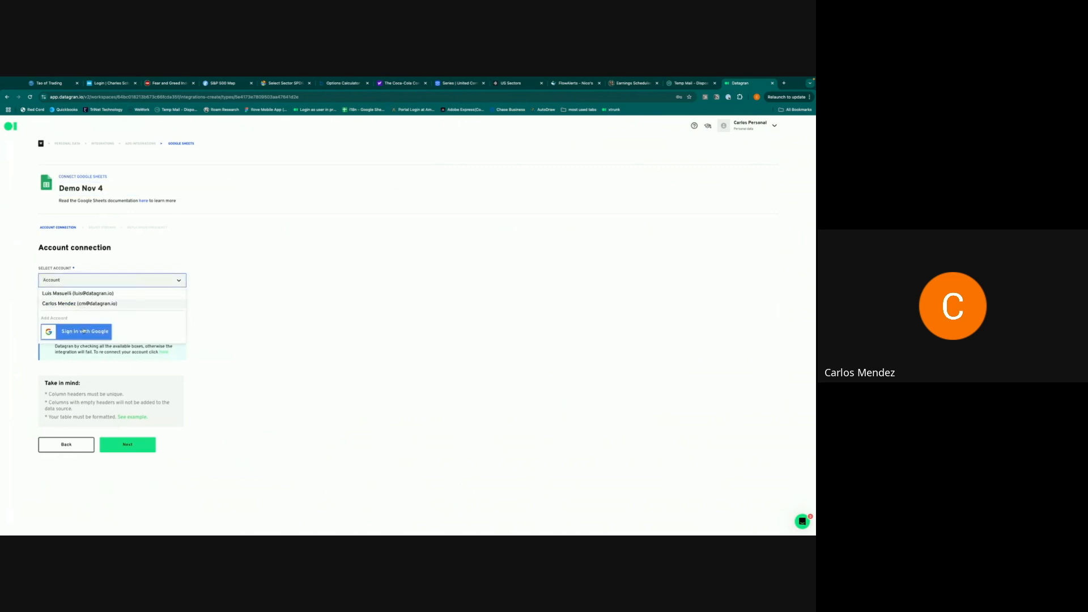
pyautogui.click(88, 303)
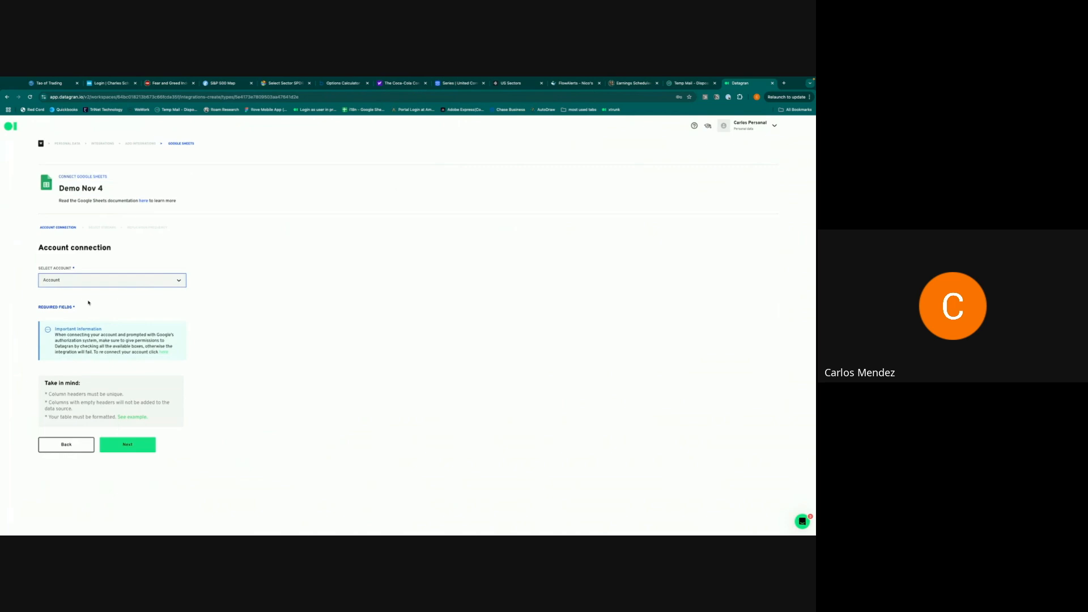
# - Choose the Stripe charges spreadsheet as its Spreadsheet ID, found by searching 'st'
pyautogui.click(86, 310)
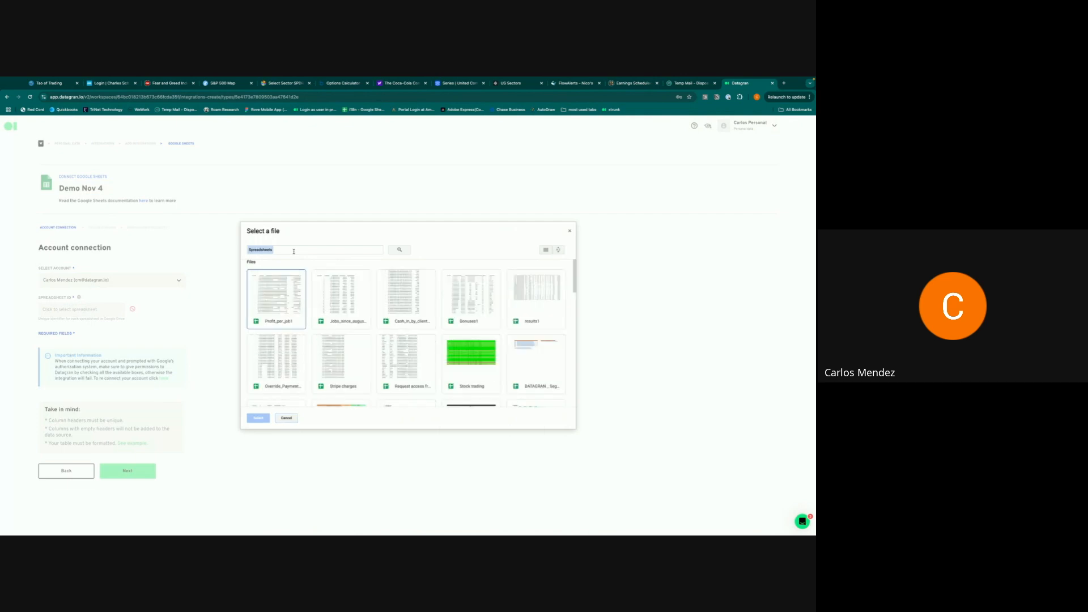
pyautogui.click(294, 251)
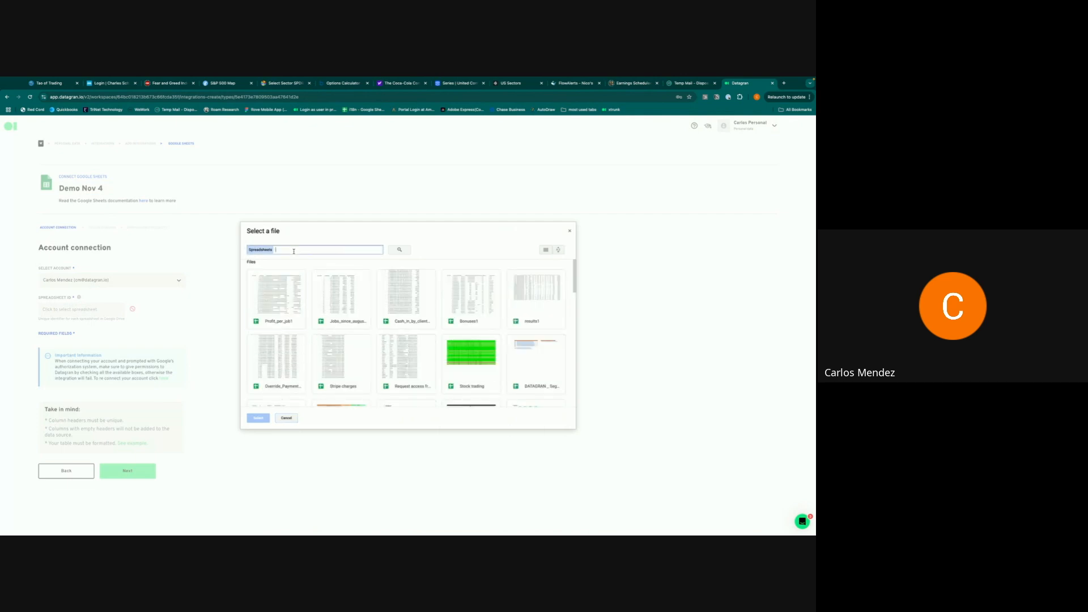
pyautogui.write('stripe')
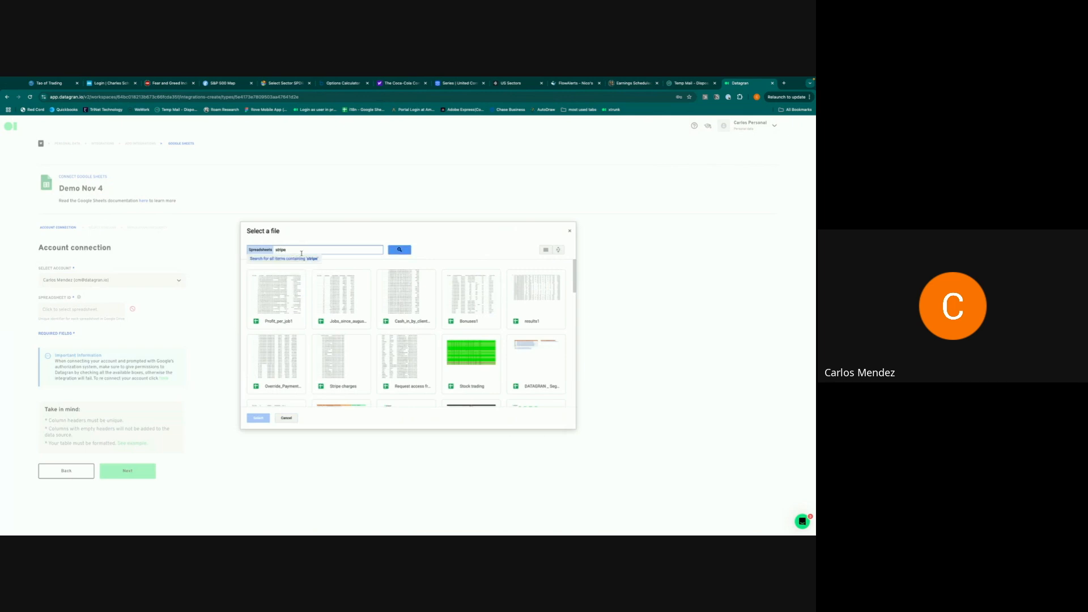
pyautogui.click(352, 365)
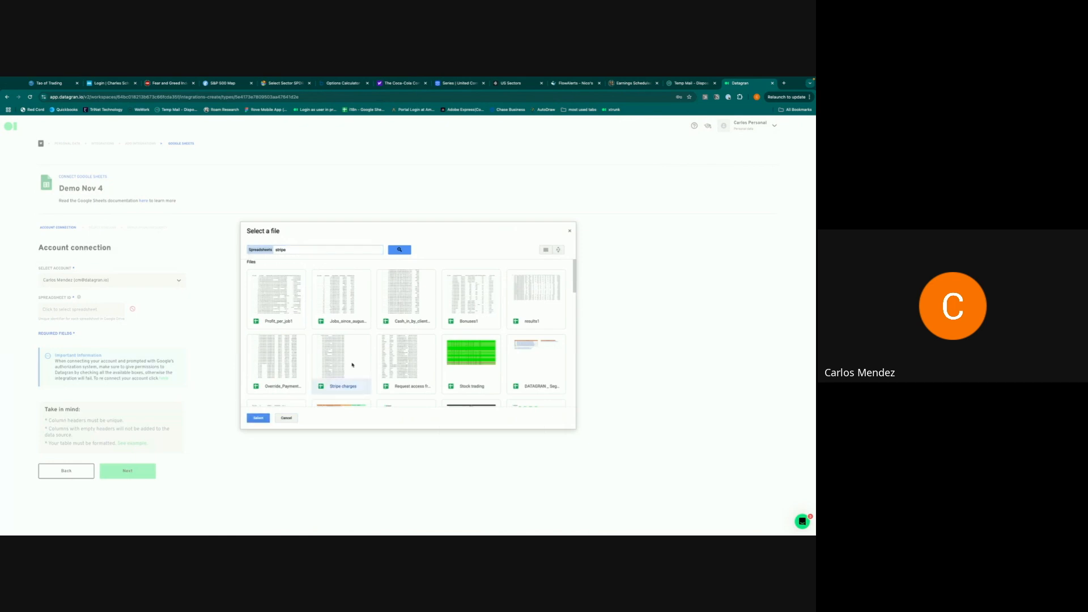
pyautogui.click(255, 420)
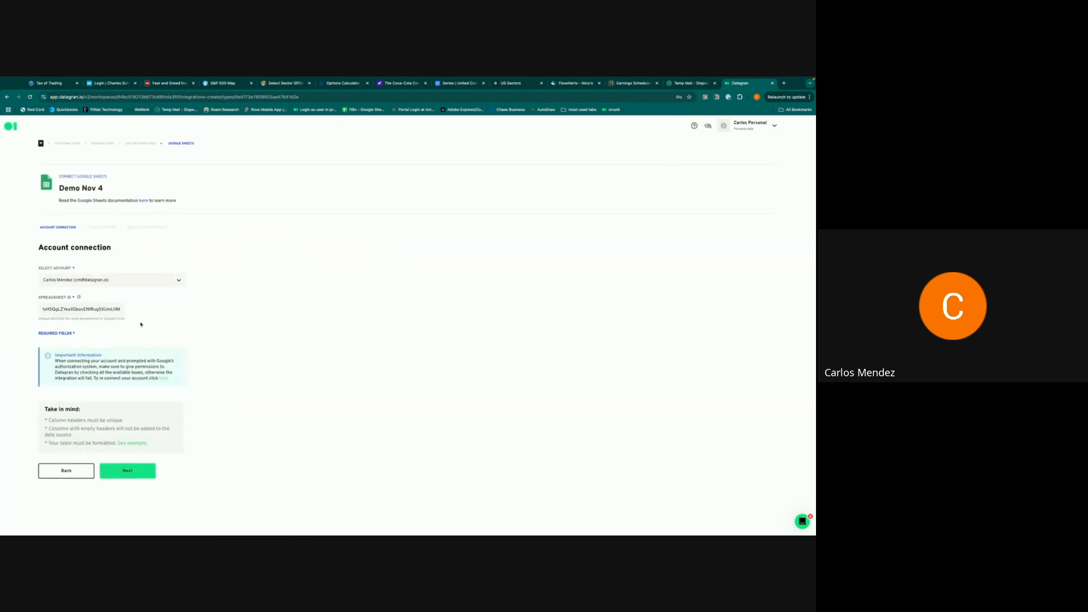
# - Add Sheet1 as the only stream, set replication frequency to Once, and finish the source
pyautogui.click(128, 470)
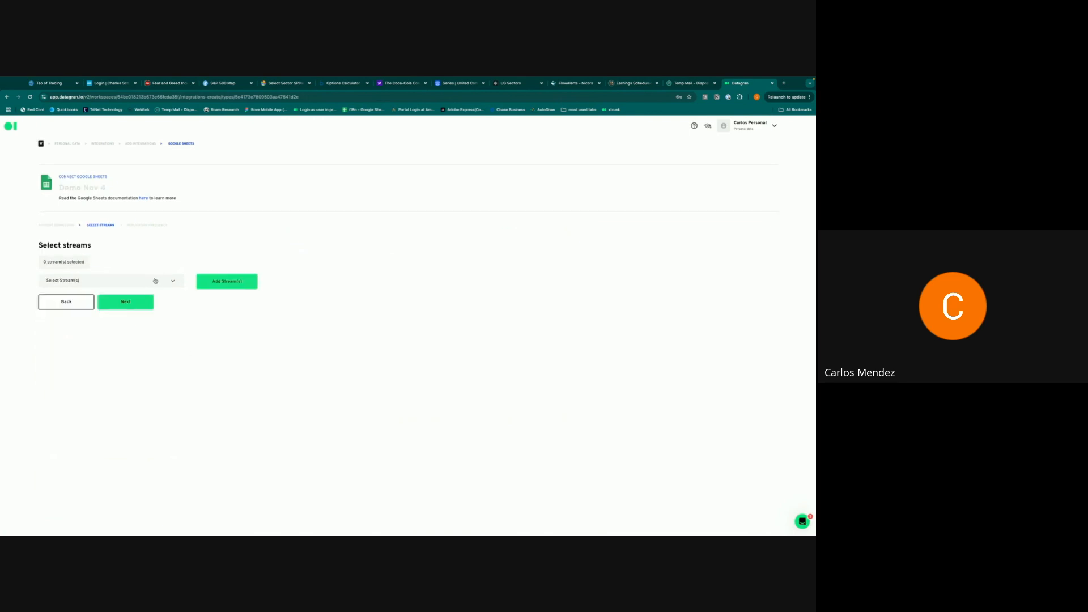
pyautogui.click(155, 281)
pyautogui.click(46, 325)
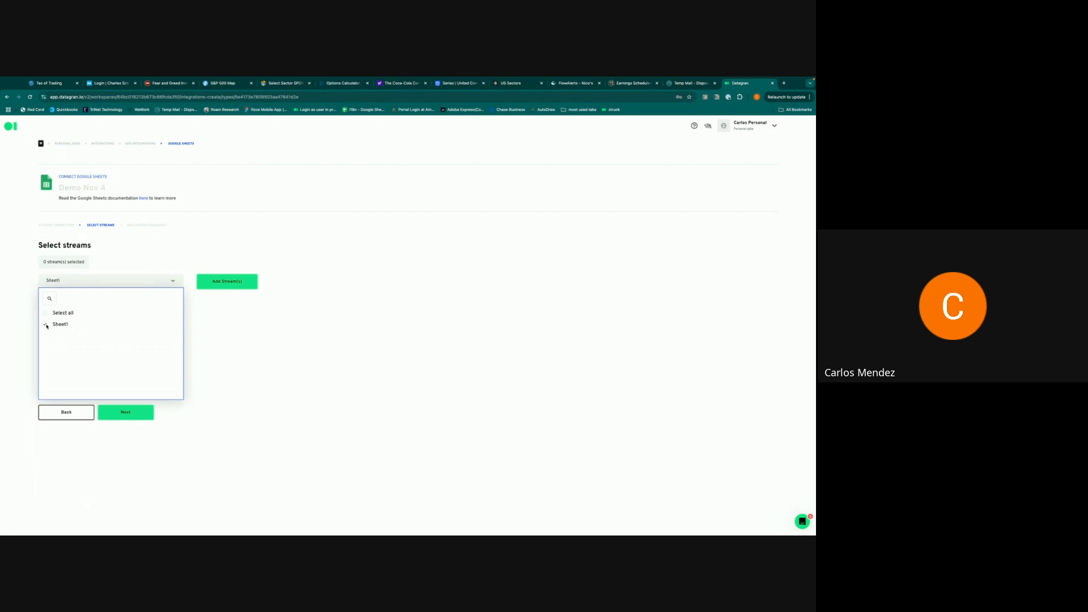
pyautogui.click(230, 283)
pyautogui.click(136, 323)
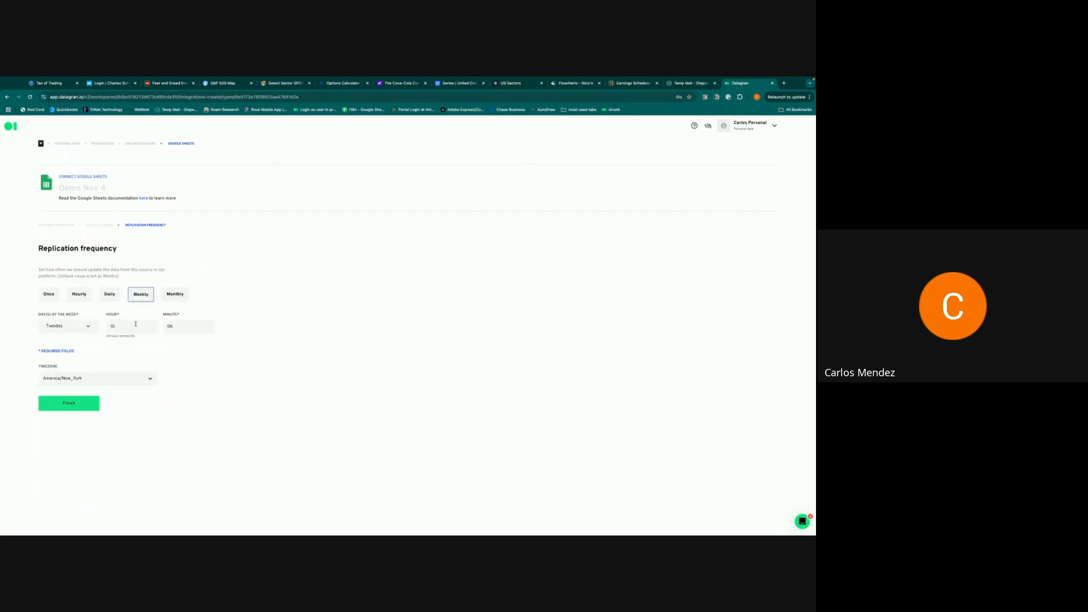
pyautogui.click(50, 296)
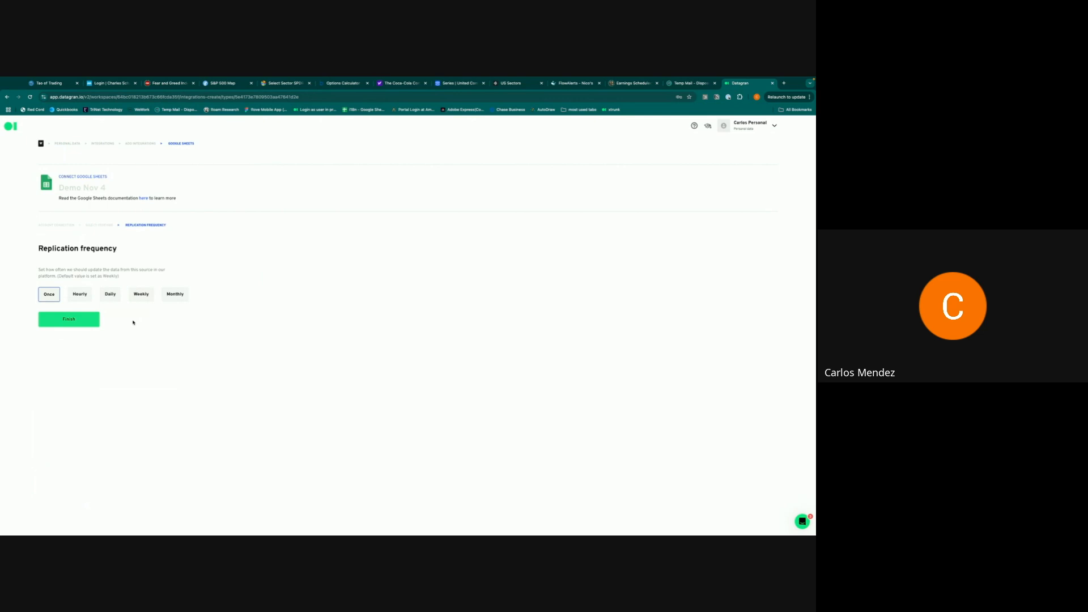
pyautogui.click(89, 321)
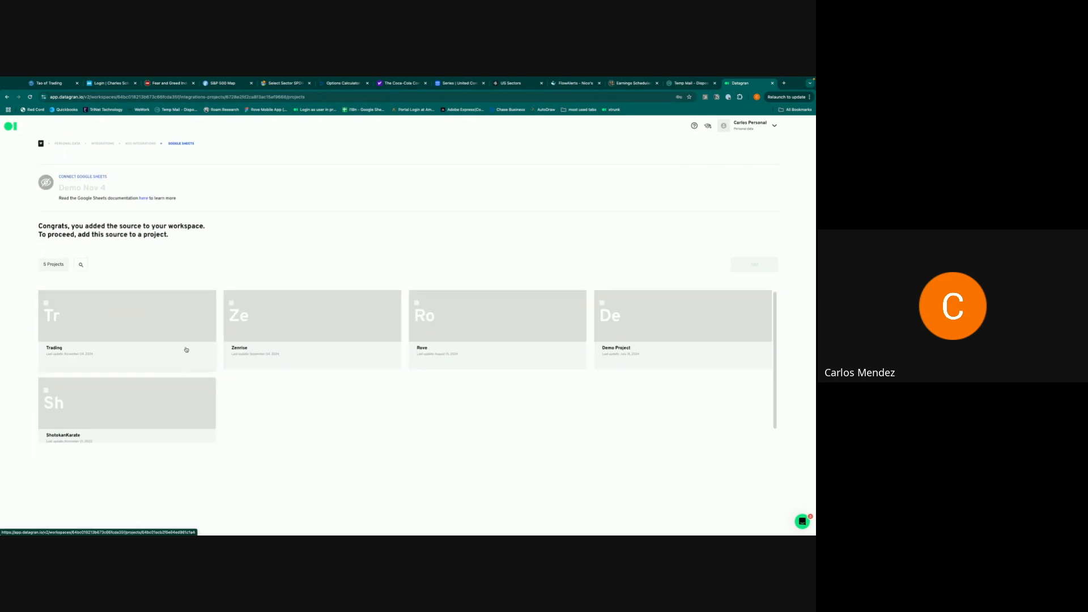
# - Add the Demo Nov 4 source to Demo Project and dismiss the success notification
pyautogui.click(620, 329)
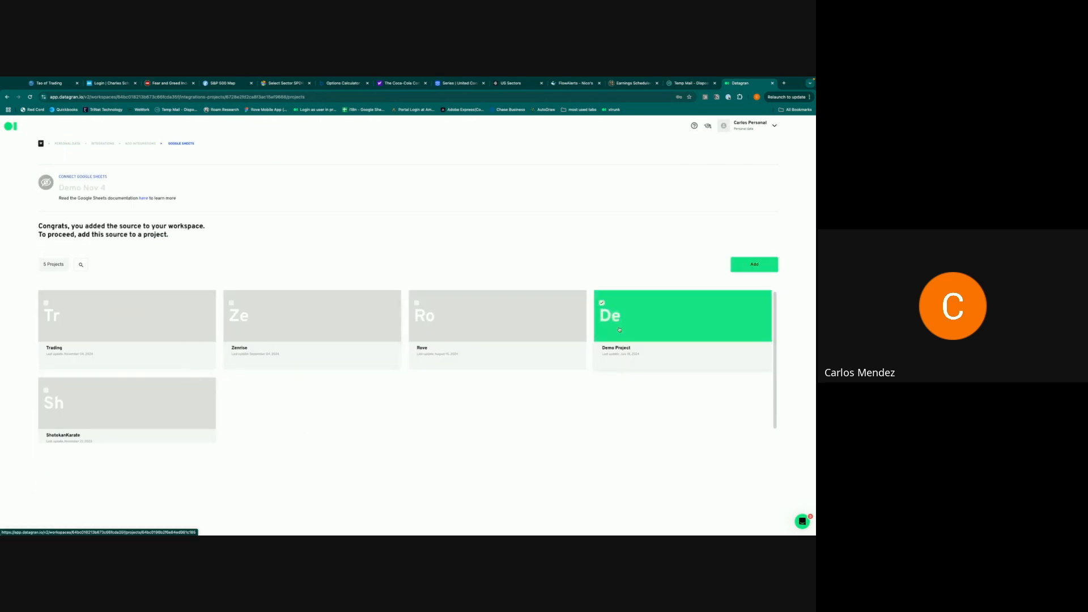
pyautogui.click(762, 269)
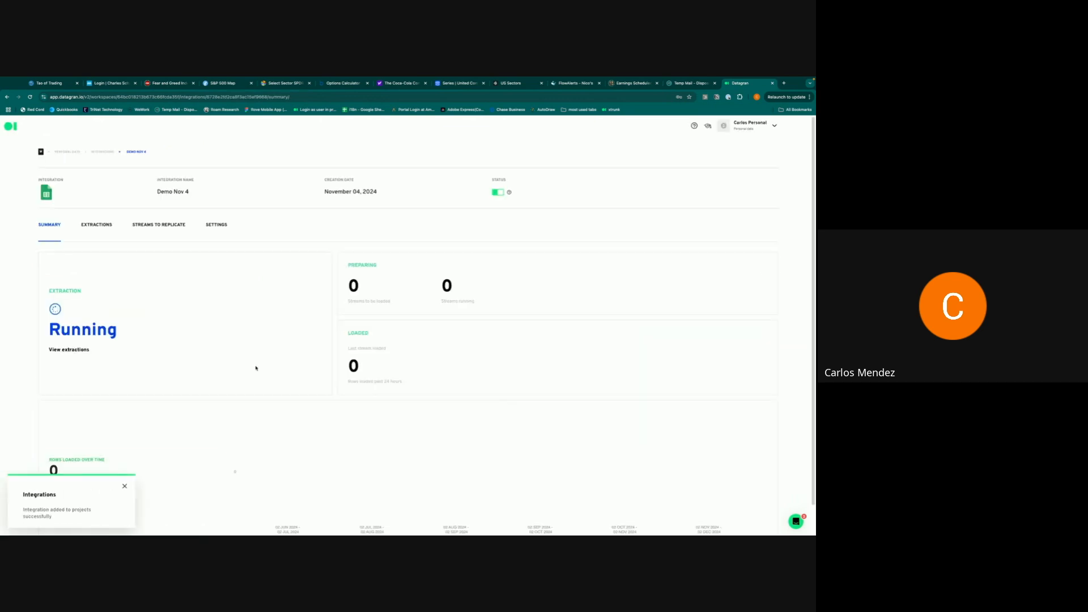
pyautogui.click(125, 489)
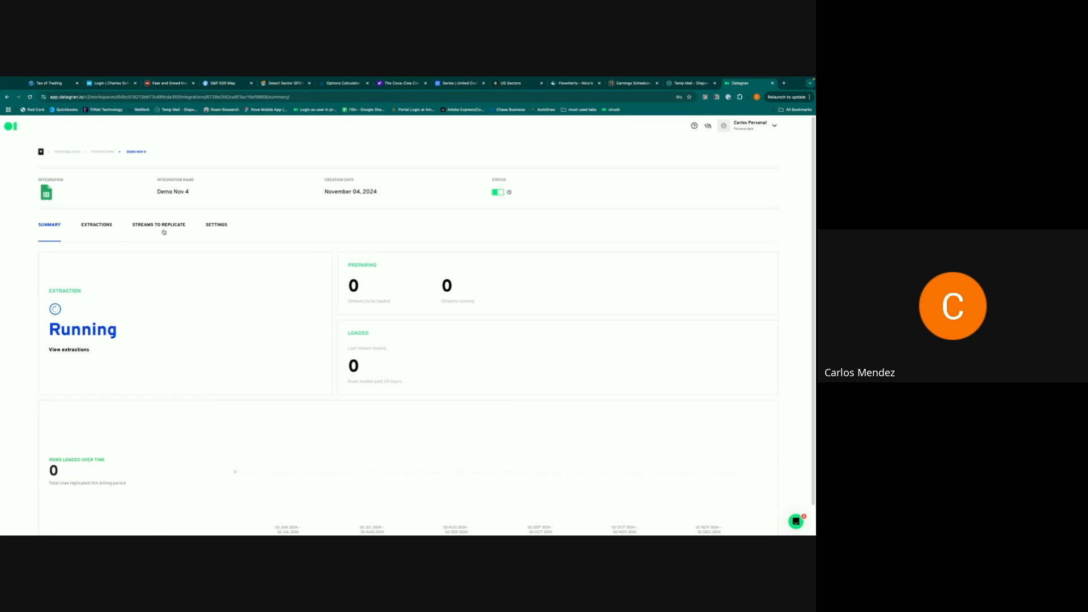
# - Review the Extractions, Streams and Settings tabs, then check Summary's successful 285-row extraction
pyautogui.click(97, 227)
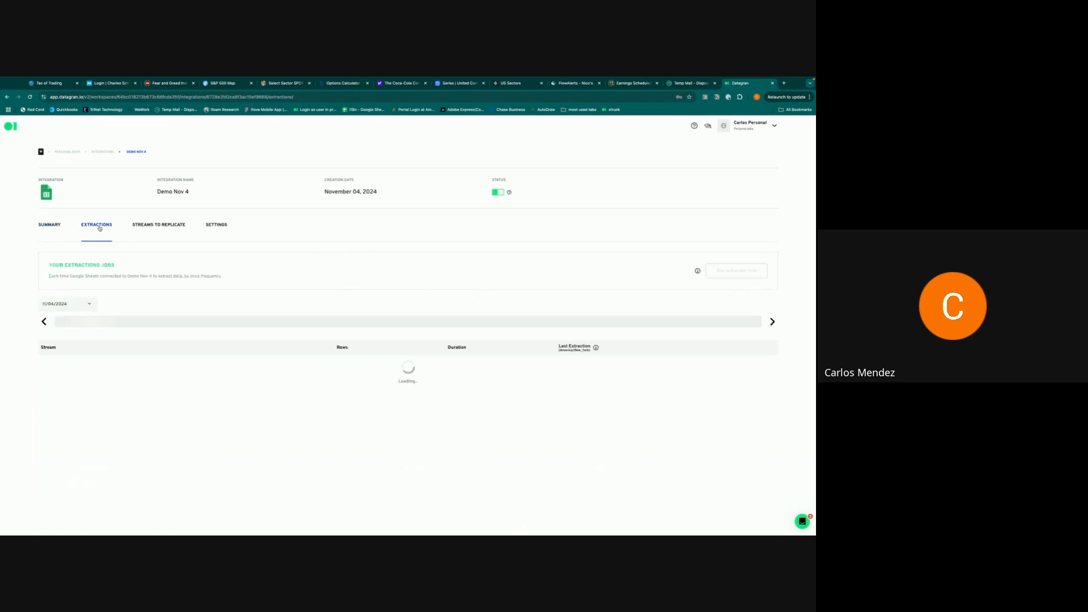
pyautogui.click(159, 227)
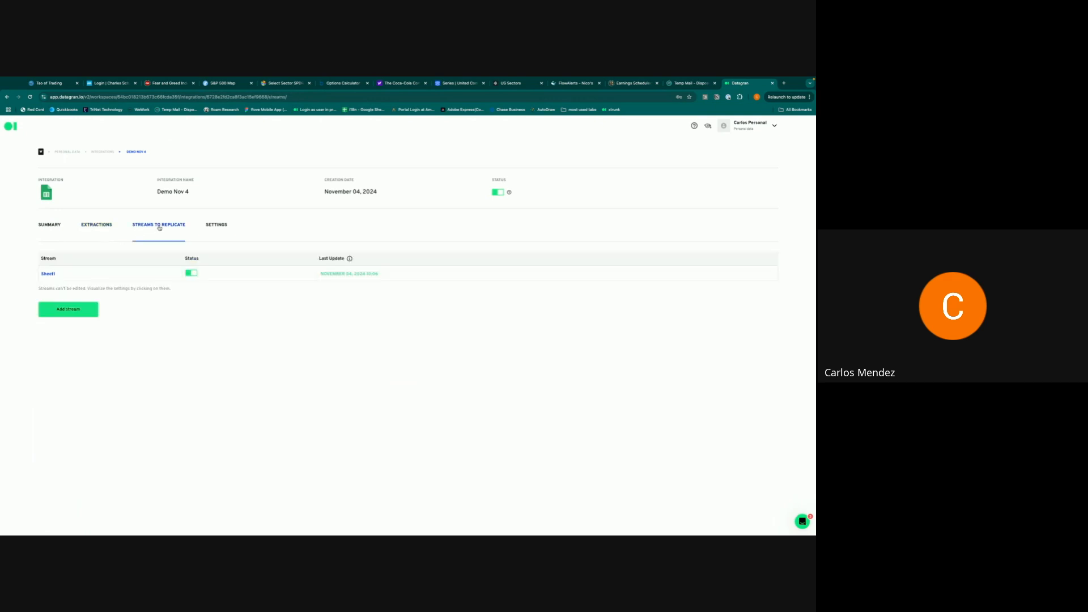
pyautogui.click(218, 225)
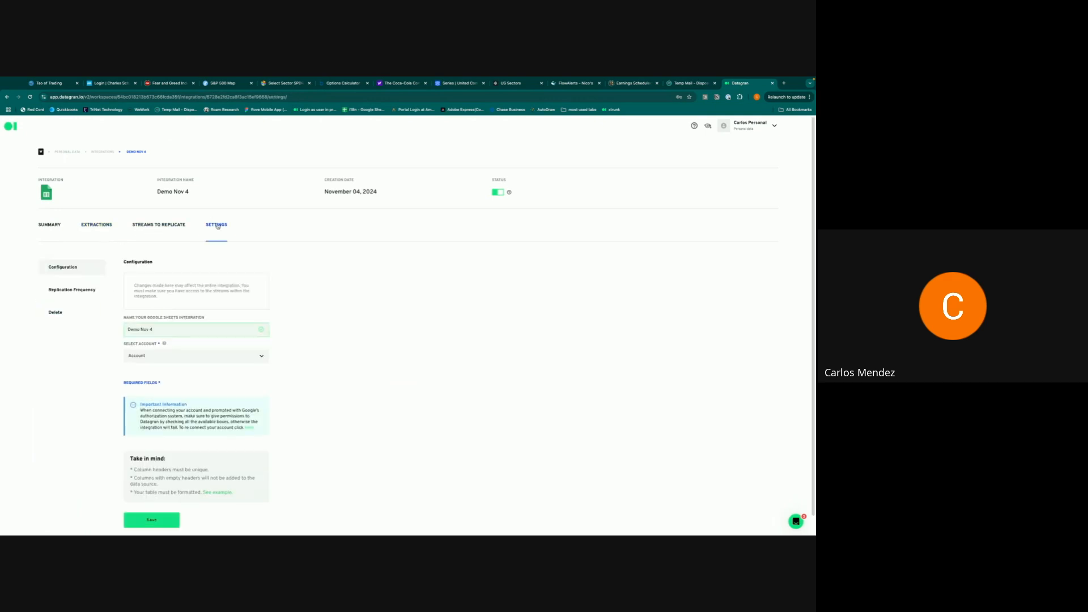
pyautogui.click(87, 292)
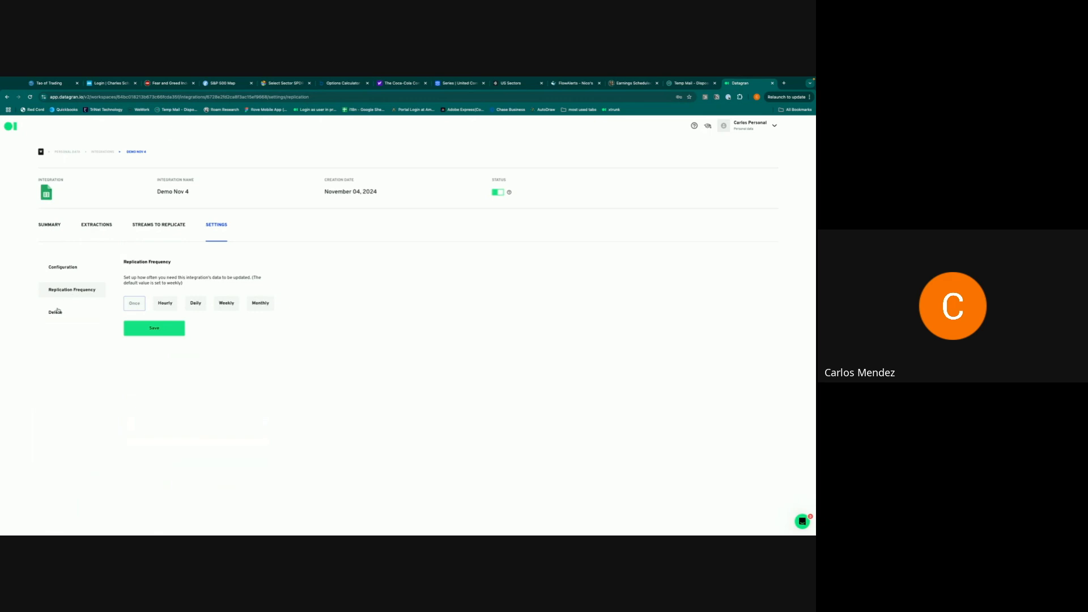
pyautogui.click(58, 313)
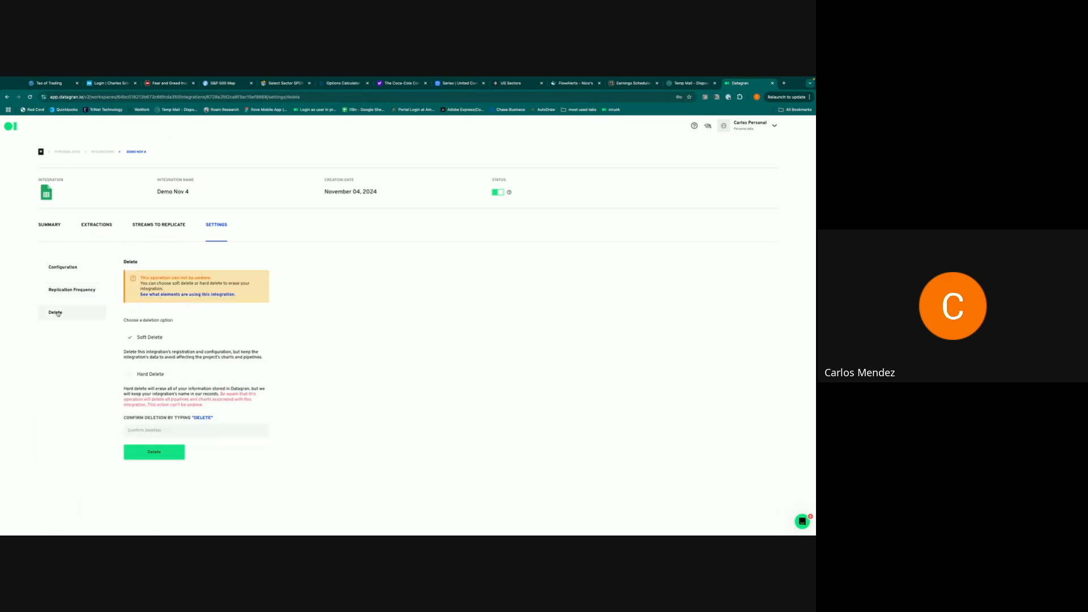
pyautogui.click(99, 227)
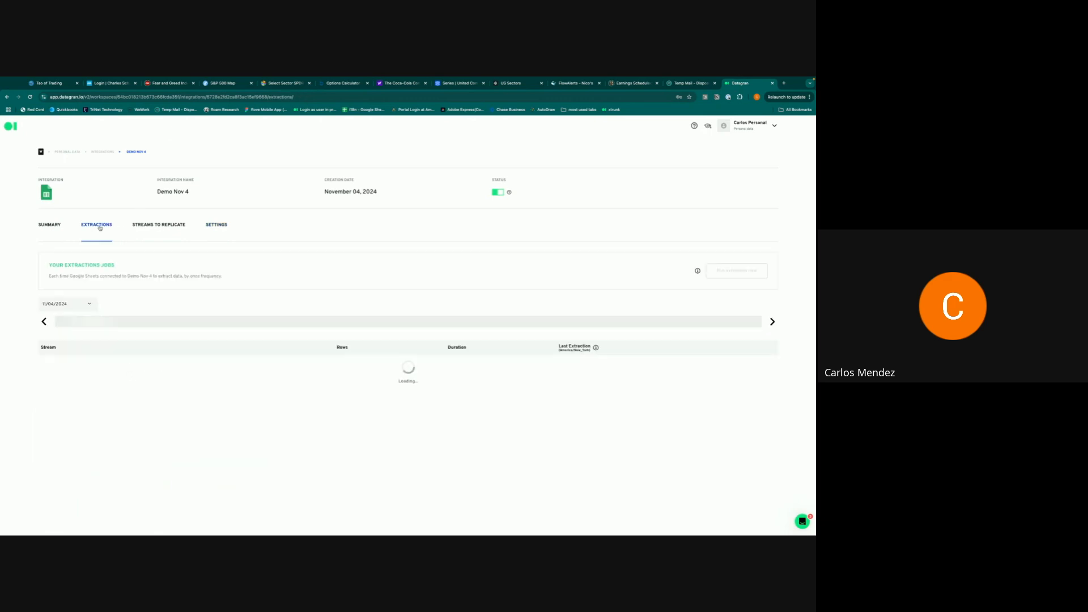
pyautogui.click(55, 226)
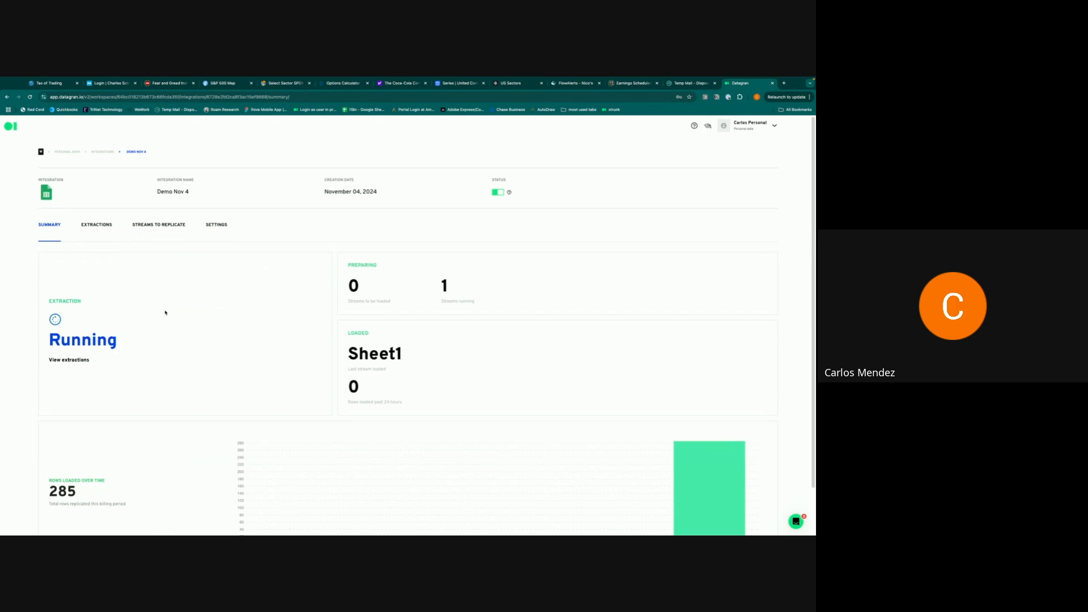
pyautogui.scroll(-1, 165, 312)
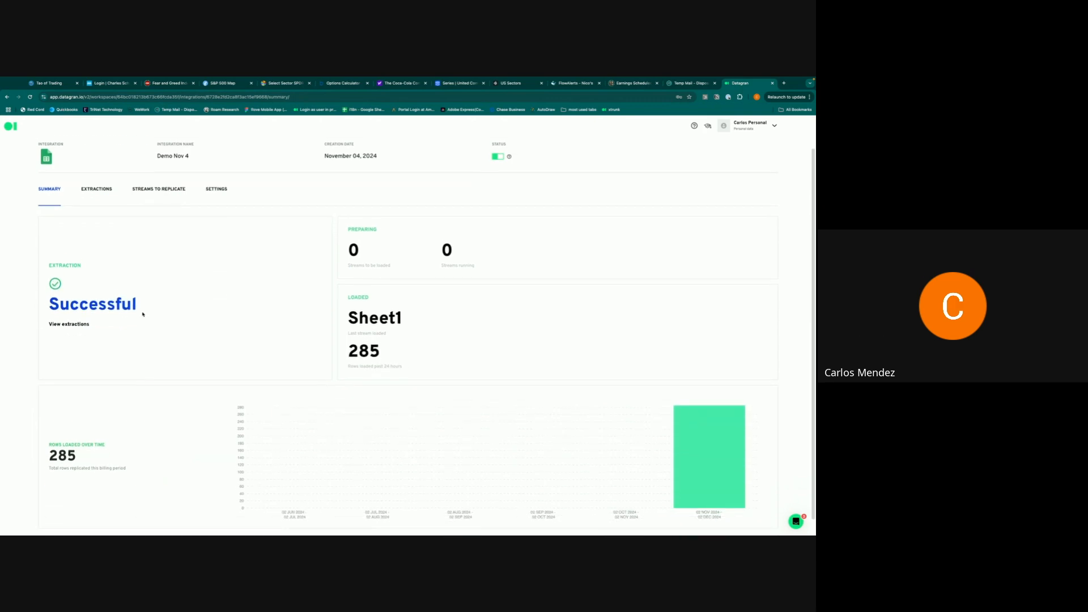
pyautogui.scroll(1, 143, 314)
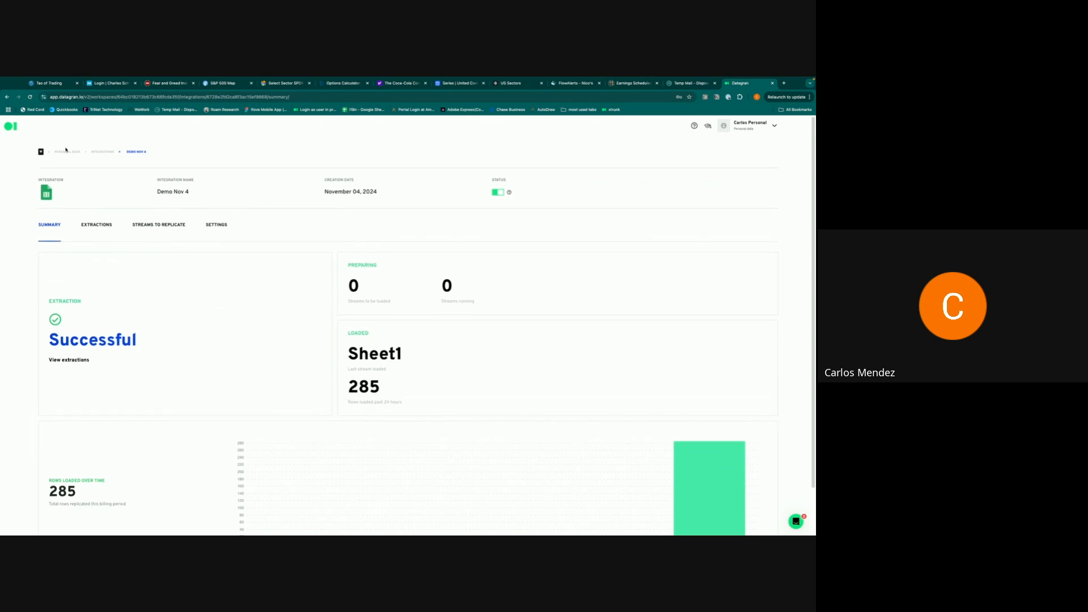
# - Start adding a new REST API data source from the Integrations list
pyautogui.click(106, 151)
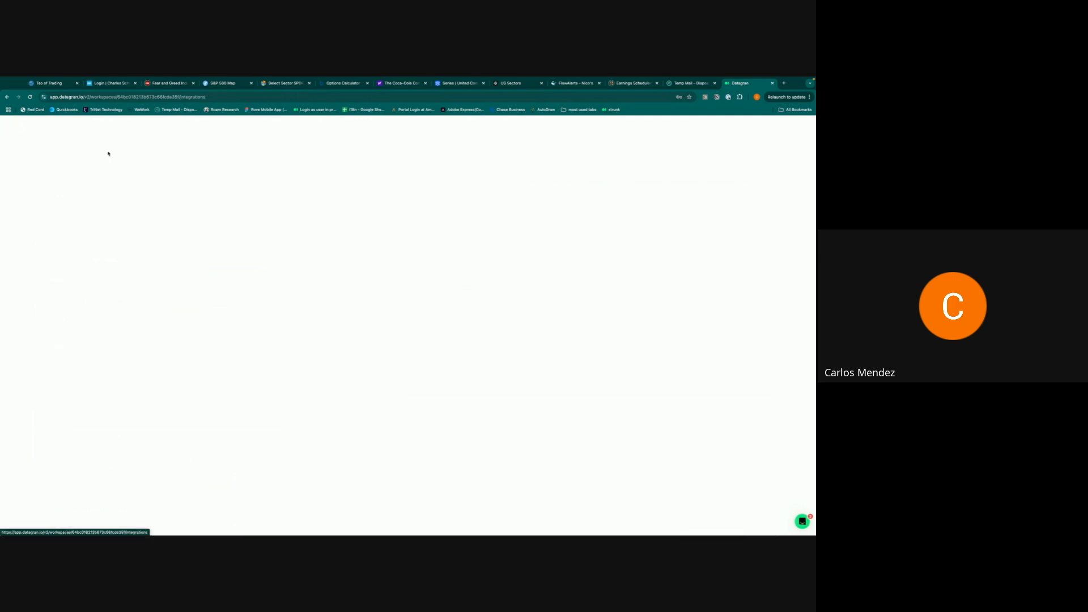
pyautogui.scroll(-1, 423, 325)
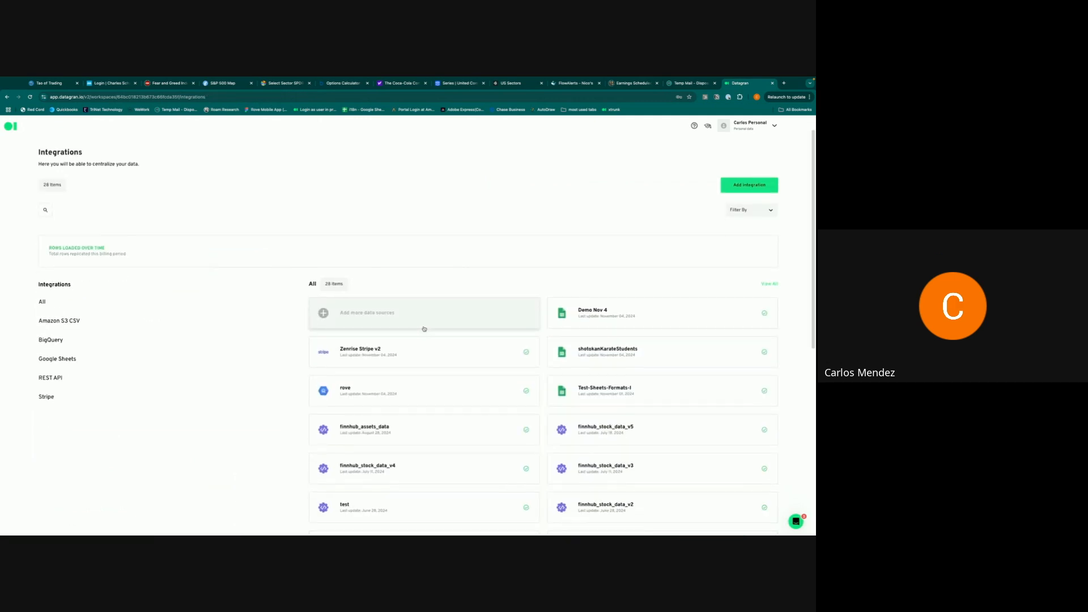
pyautogui.click(424, 329)
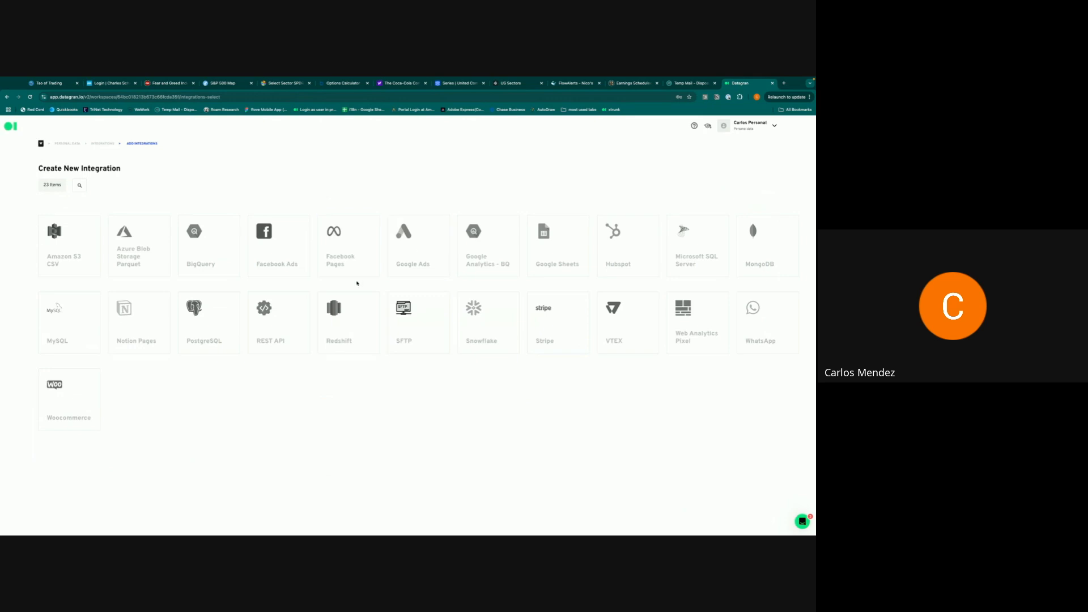
pyautogui.click(279, 334)
# - Name the integration DemoDestination with a DemoDestination stream and submit the schema
pyautogui.click(136, 188)
pyautogui.write('D')
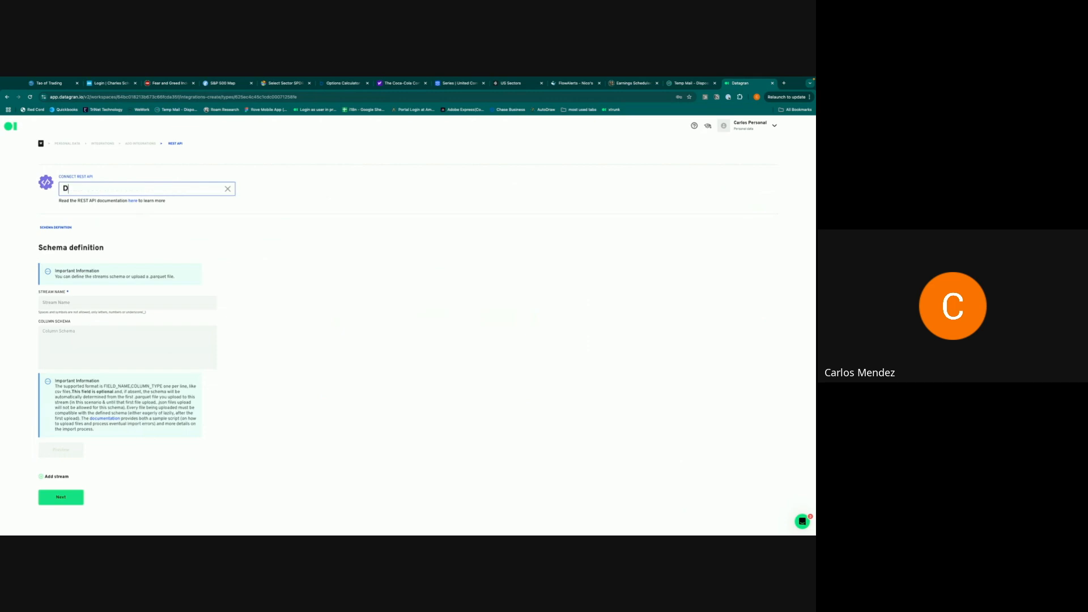
pyautogui.write('emoDestination')
pyautogui.click(78, 302)
pyautogui.write('DemoD')
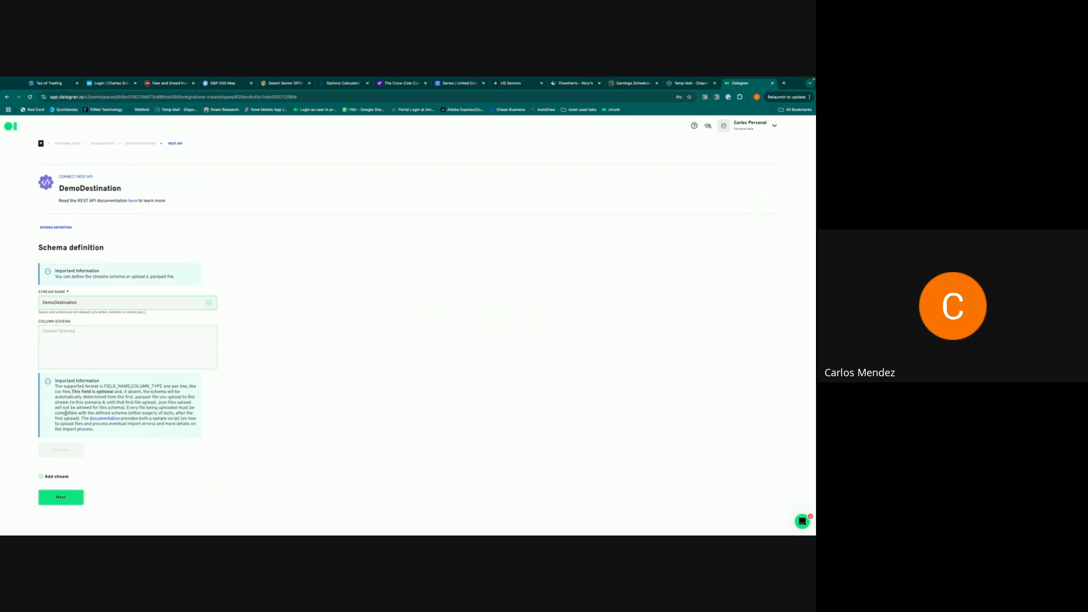
pyautogui.click(72, 498)
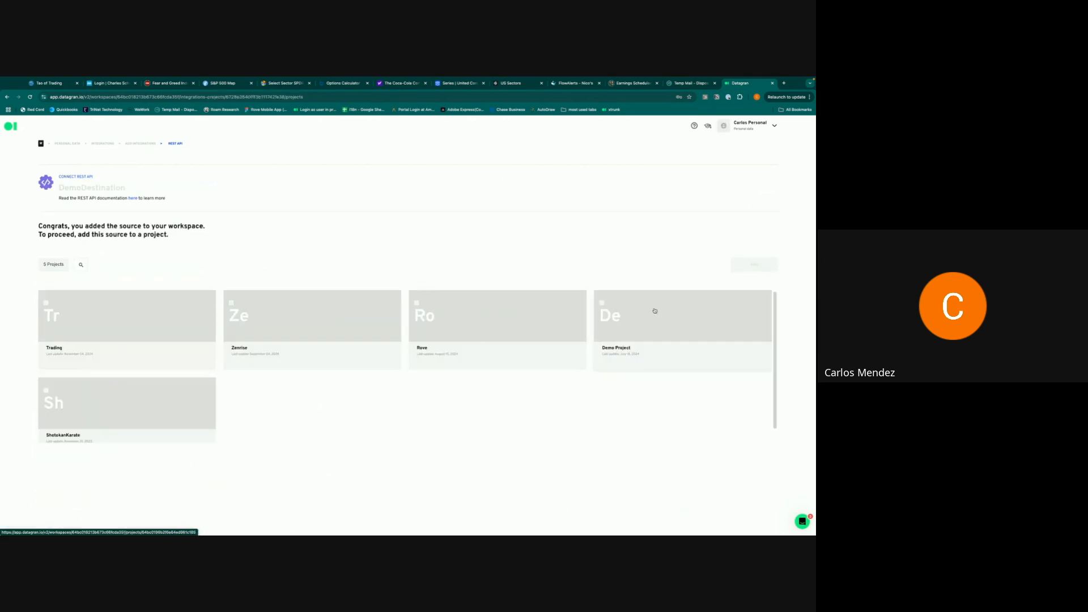
# - Add DemoDestination to Demo Project, then return to the Personal data workspace page
pyautogui.click(655, 310)
pyautogui.click(744, 266)
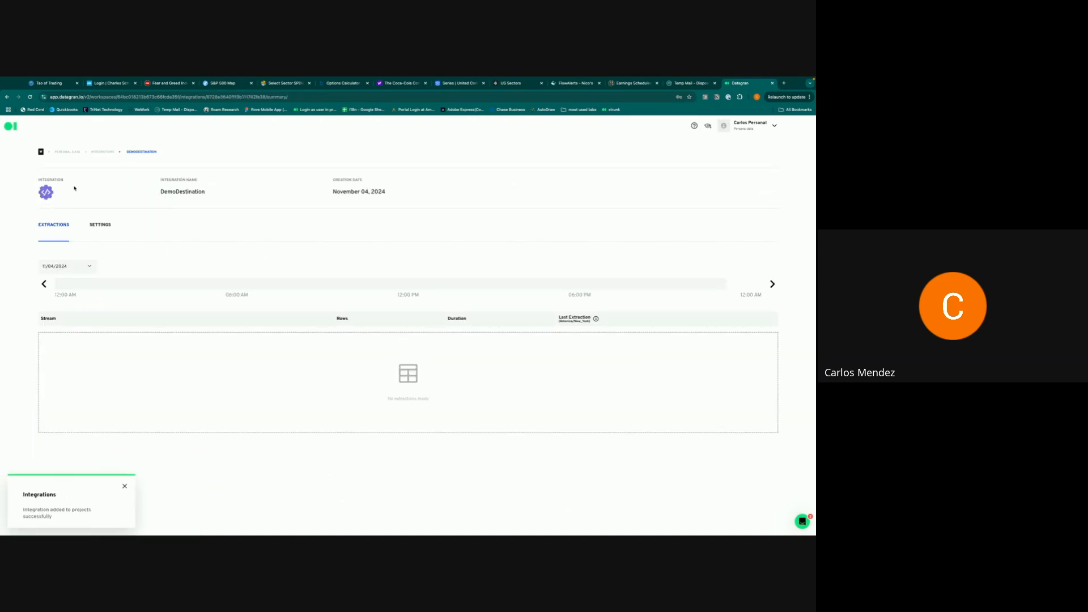
pyautogui.click(73, 153)
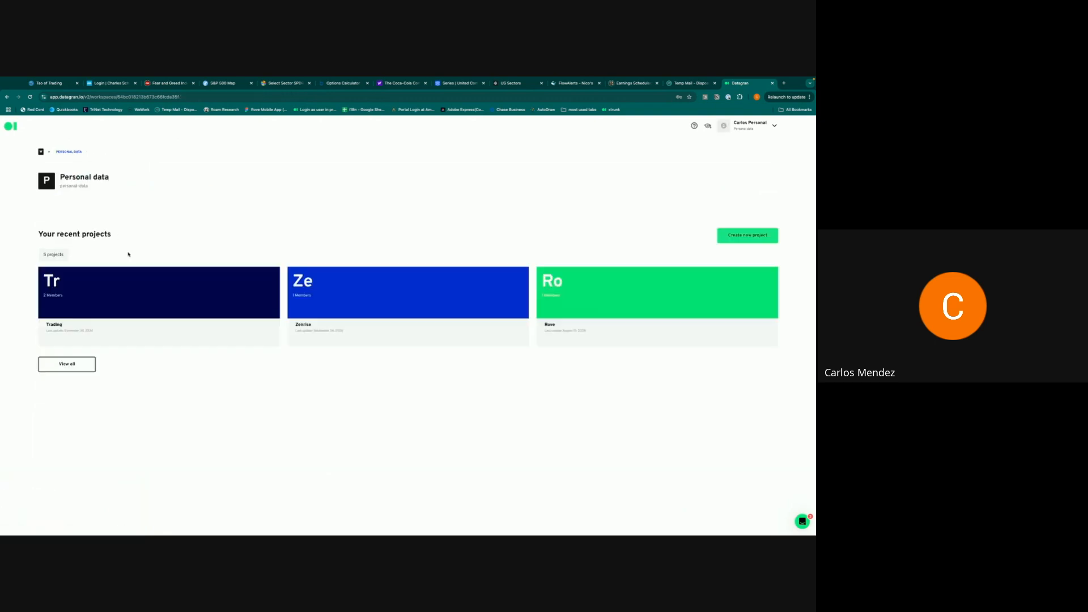
# - Open Demo Project from the full list of workspace projects
pyautogui.click(72, 365)
pyautogui.click(353, 367)
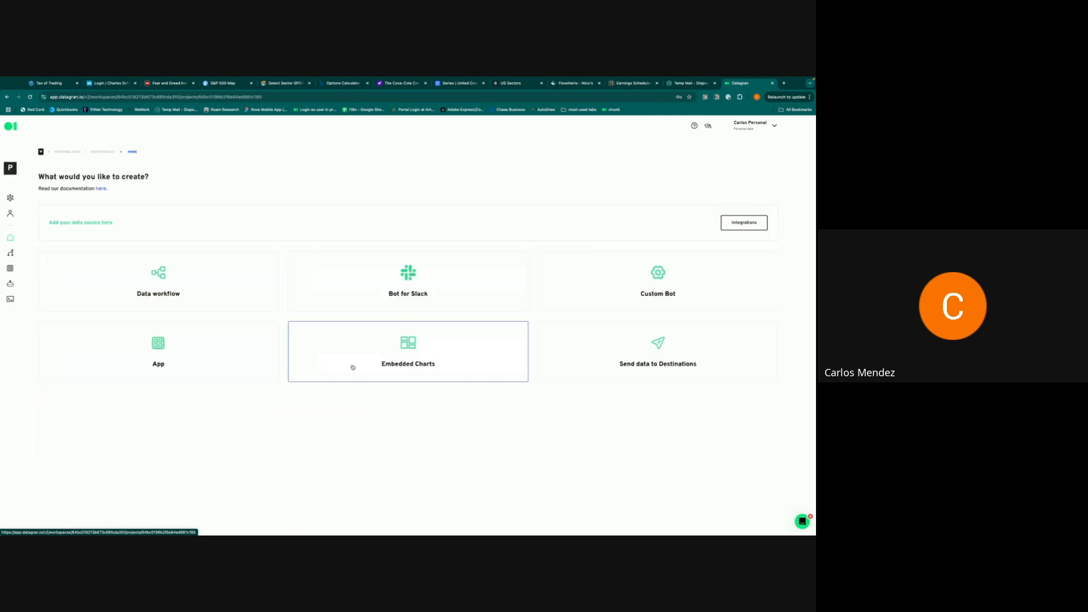
pyautogui.press('super+Tab')
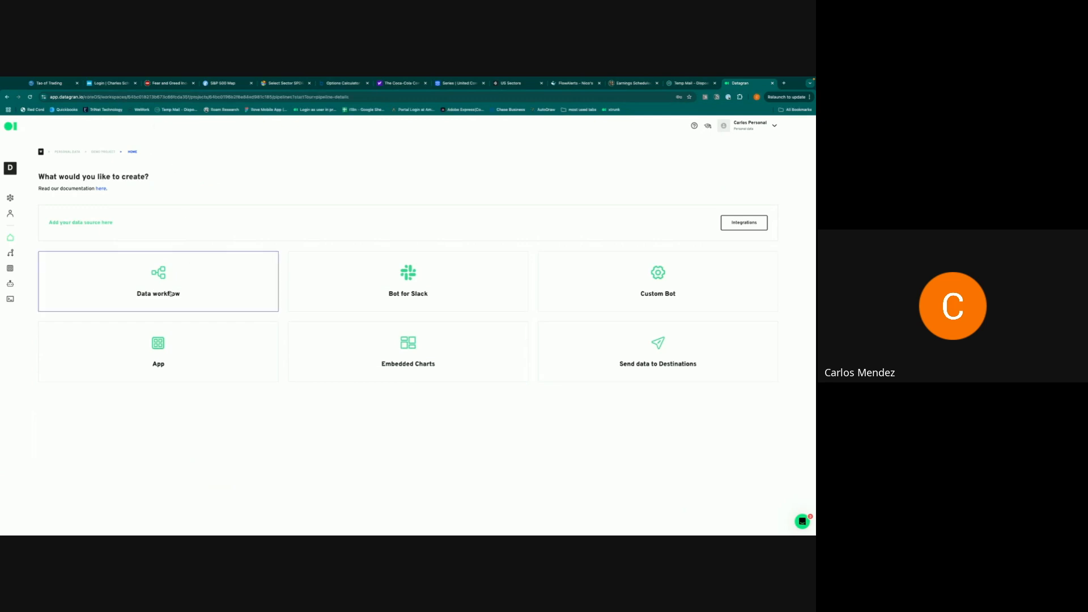
# - Create a new data workflow pipeline titled 'DemoWorkflow', skipping the welcome tour
pyautogui.click(170, 292)
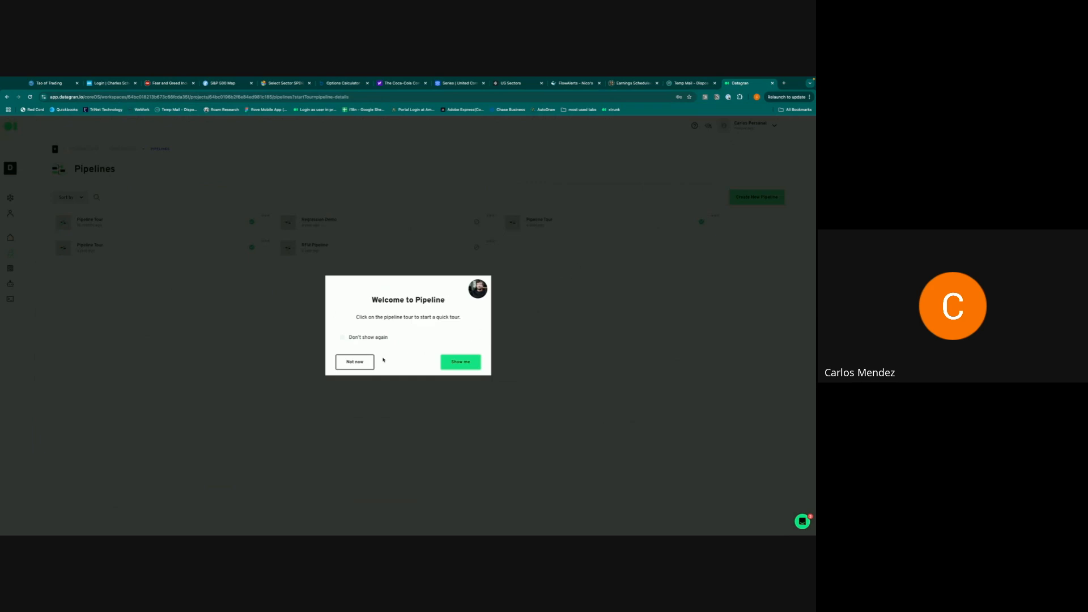
pyautogui.click(356, 362)
pyautogui.click(759, 198)
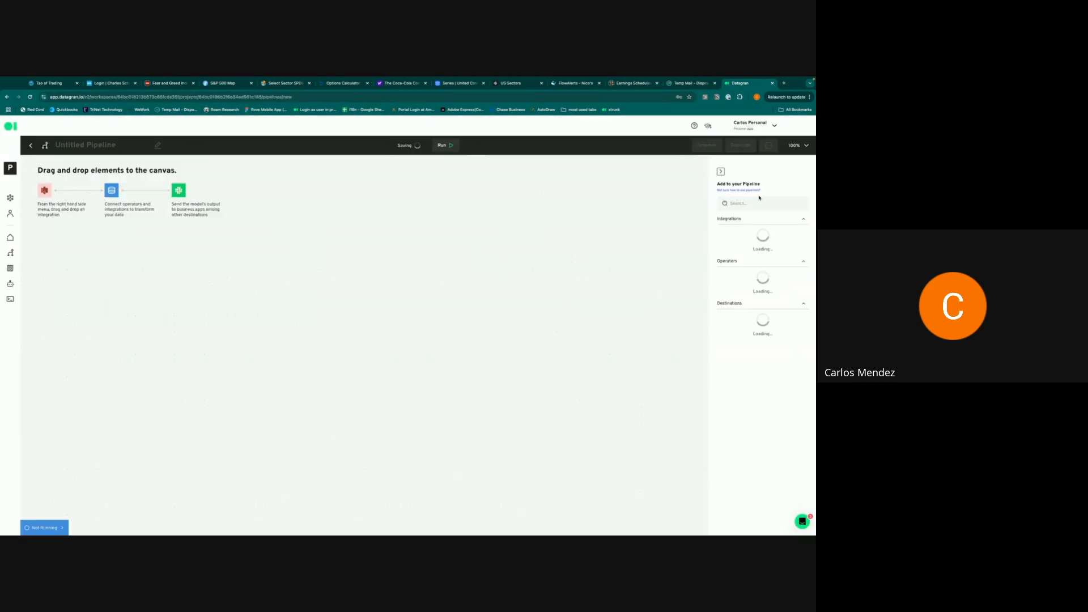
pyautogui.hotkey('ctrl', 'a')
pyautogui.write('DemoWorkflow')
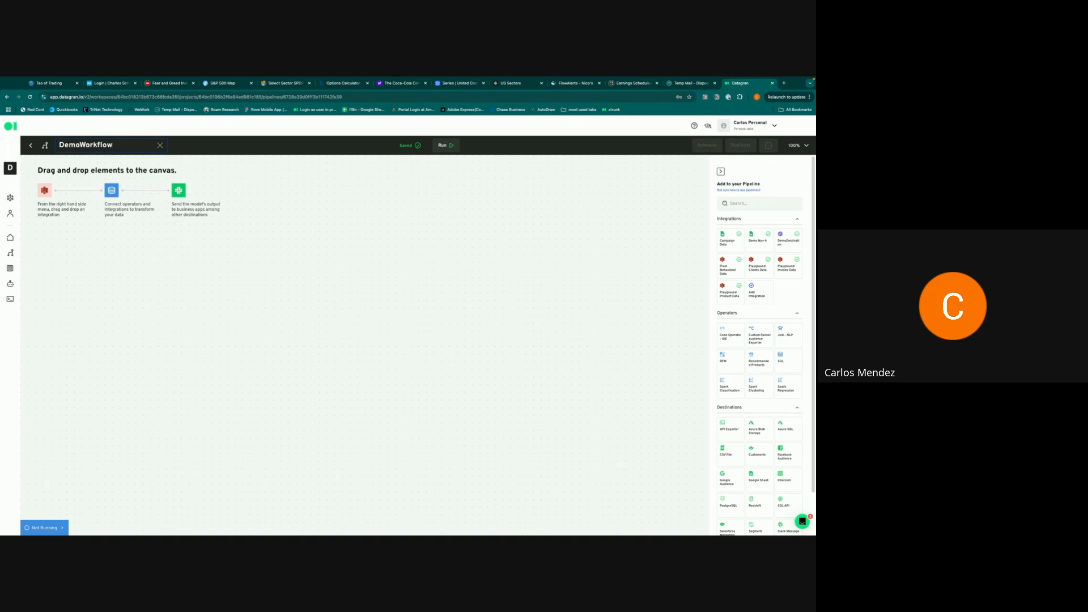
pyautogui.press('Return')
# - Place Demo Nov 4 and a Jedi - NLP operator on the canvas, feeding Demo Nov 4 into Jedi
pyautogui.moveTo(755, 240); pyautogui.dragTo(173, 272)
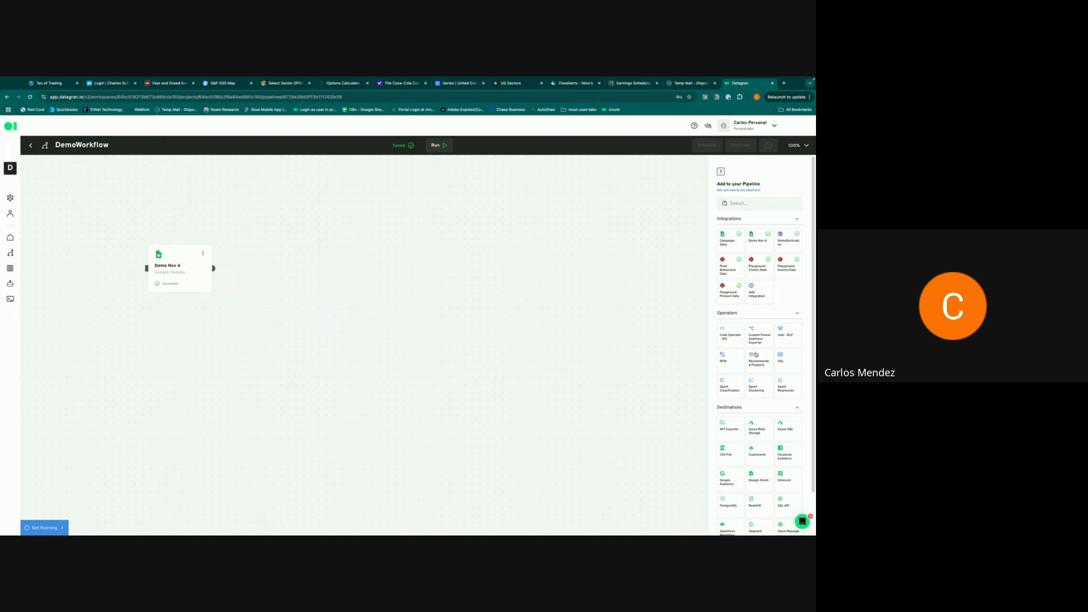
pyautogui.moveTo(788, 334); pyautogui.dragTo(292, 261)
pyautogui.moveTo(214, 269); pyautogui.dragTo(278, 261)
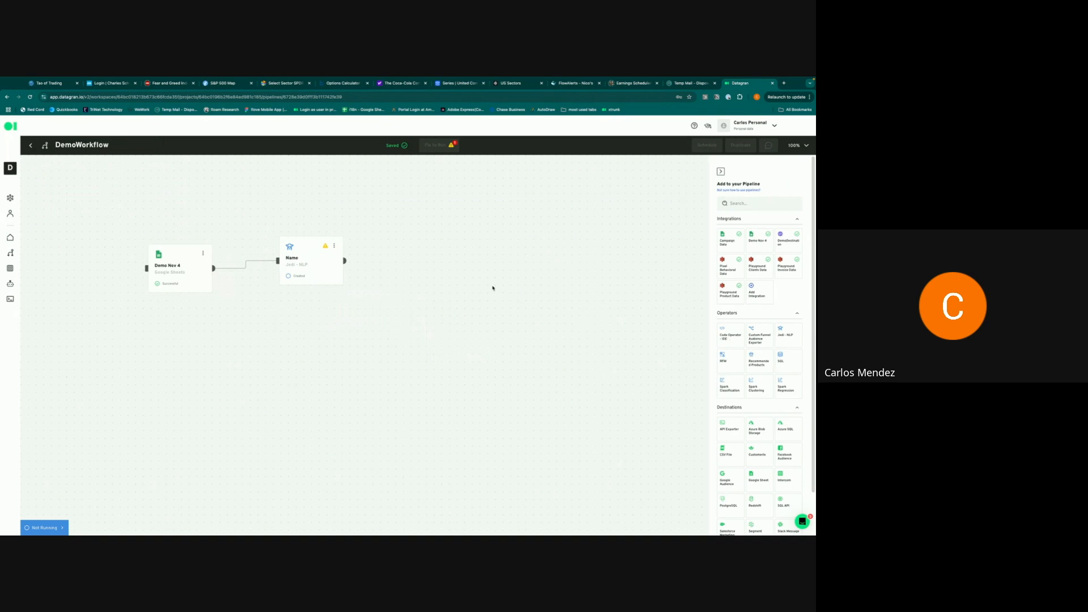
# - Open the Jedi - NLP node's configuration so Jedi starts creating its machine
pyautogui.click(299, 265)
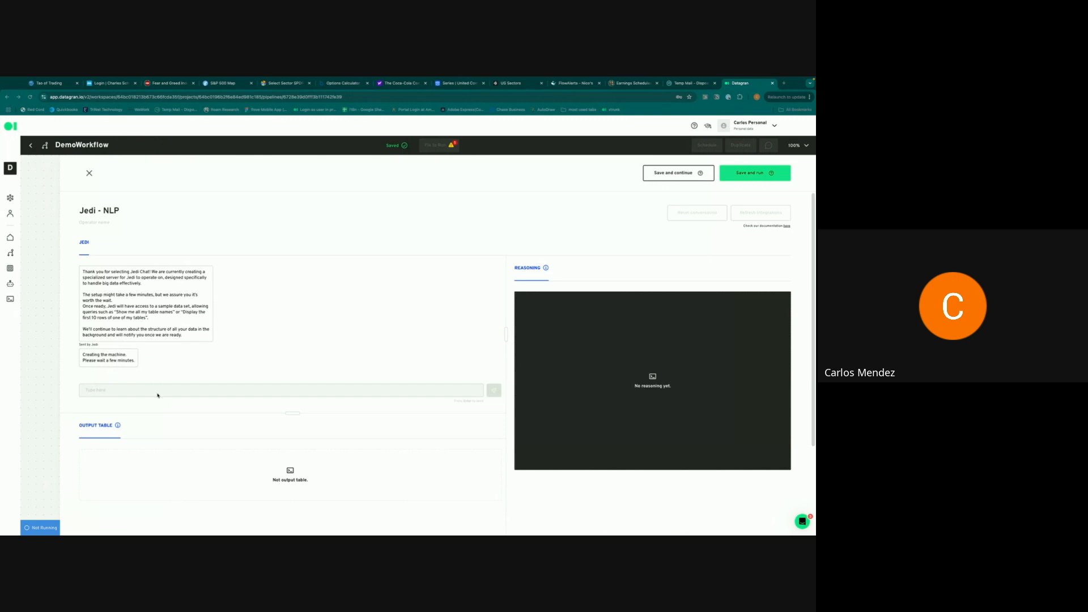
# - Ask Jedi for this year's total payments per client, sorted highest first
pyautogui.write('Please group my clients by the total amount of money paid this year. Order them from the most amount to least amount. Basically I want to understand which clients are paying me the most')
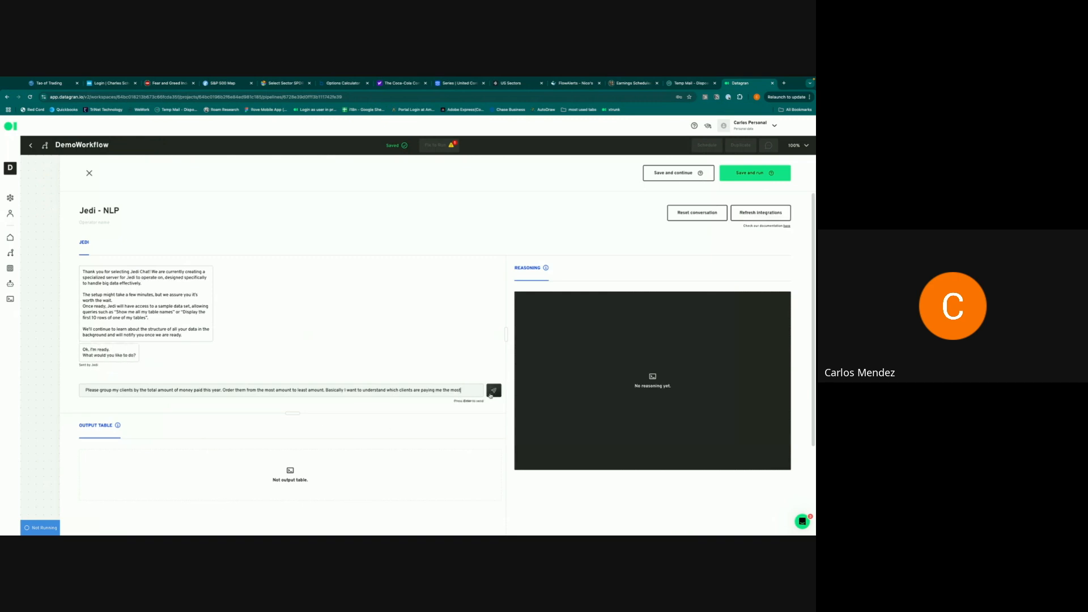
pyautogui.click(491, 393)
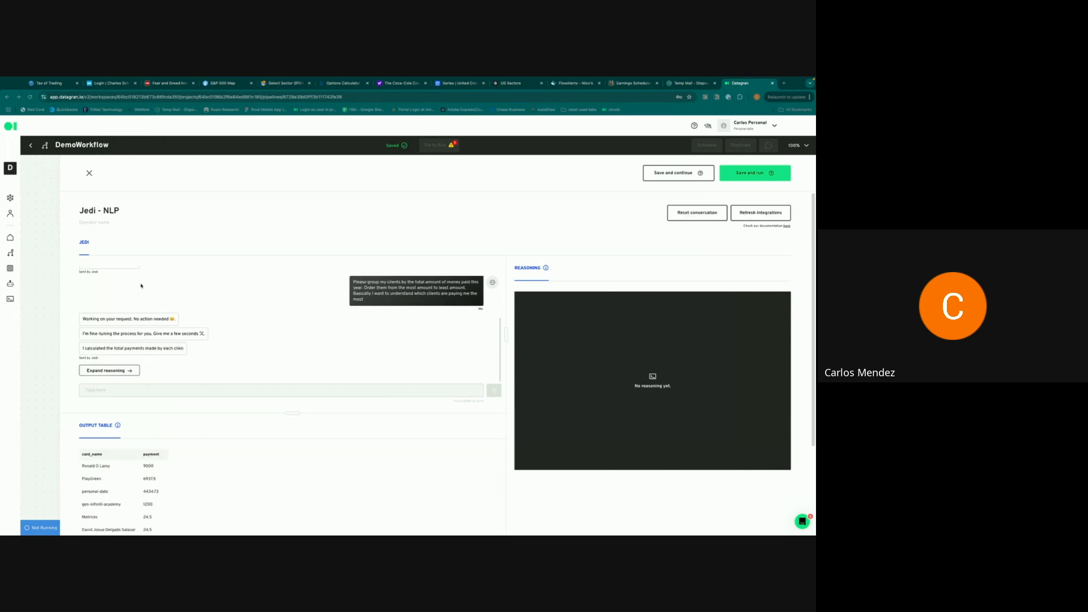
# - Expand Jedi's reasoning to show the executed Python 3.9 code summing 2024 payments per Card_name
pyautogui.scroll(-4, 262, 419)
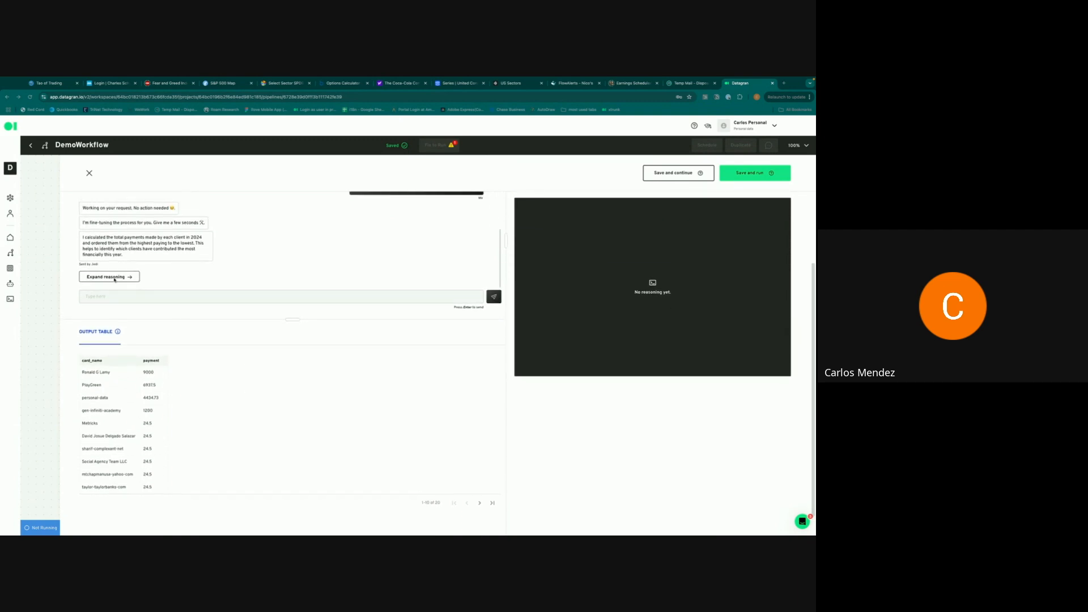
pyautogui.click(114, 277)
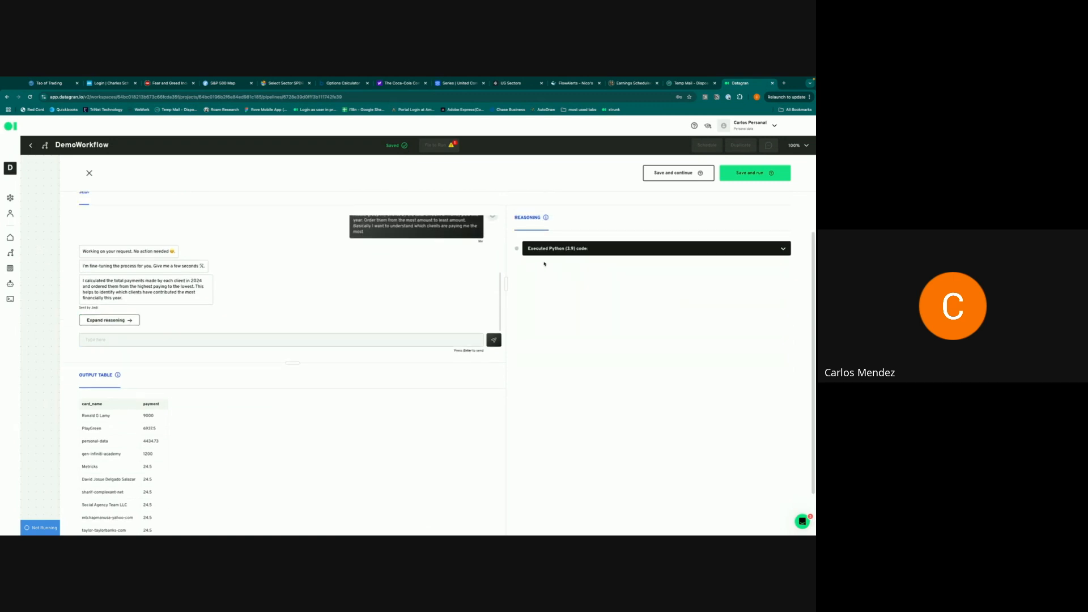
pyautogui.click(546, 248)
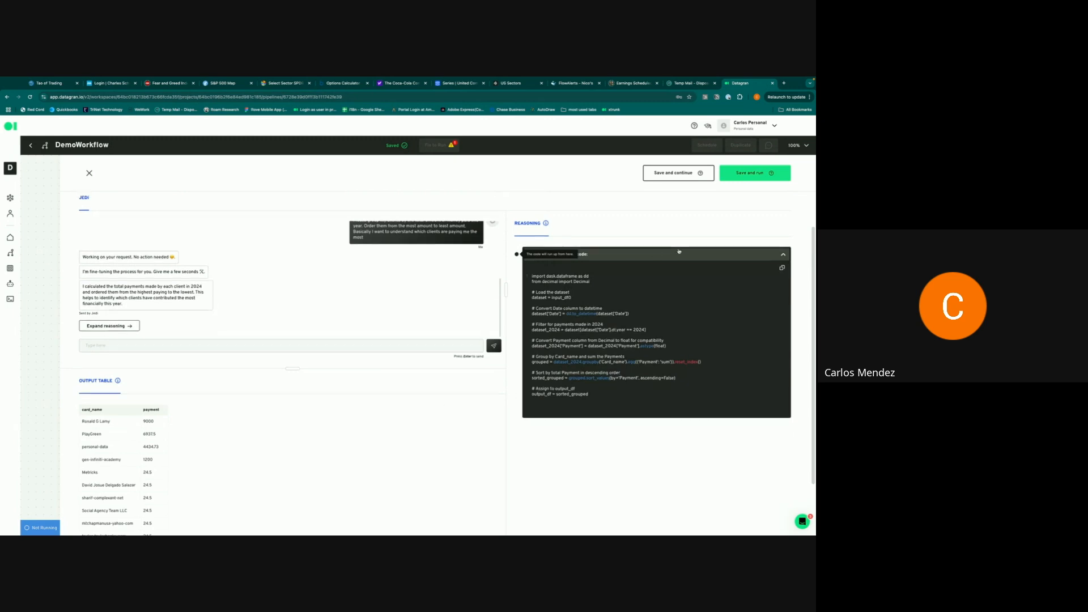
pyautogui.scroll(2, 657, 248)
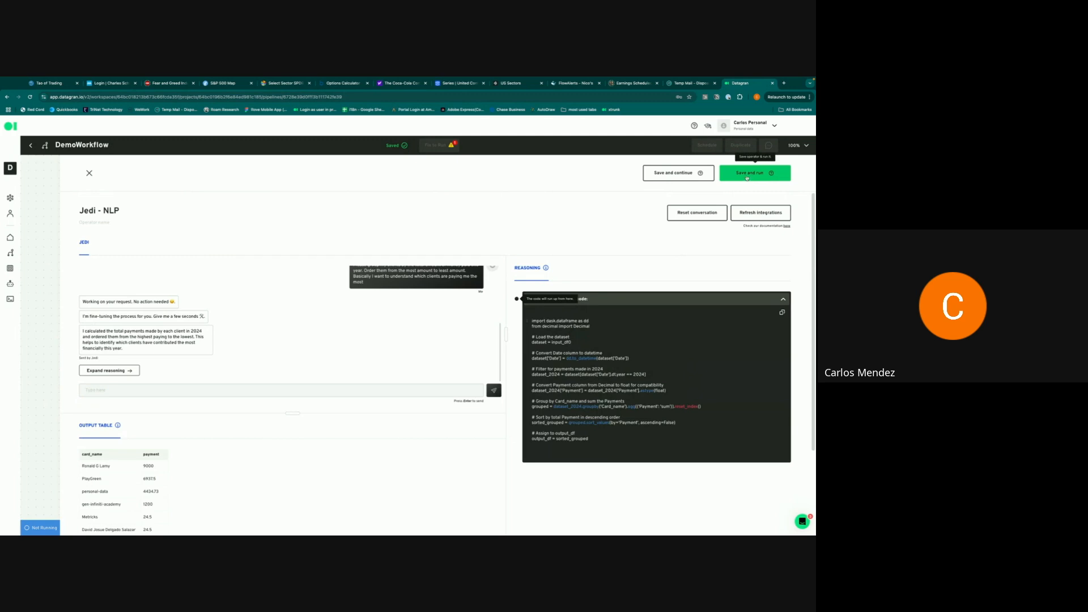
# - Save and run the Jedi - NLP operator that holds the client-payments output table
pyautogui.click(746, 174)
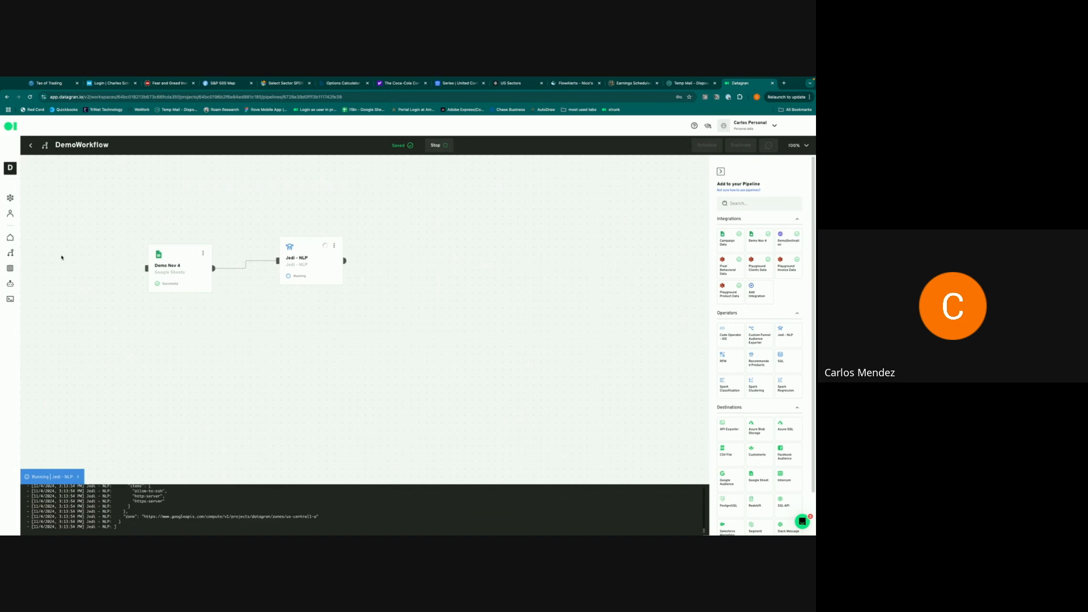
# - Create a new app in the project and rename it 'Demo App'
pyautogui.click(10, 268)
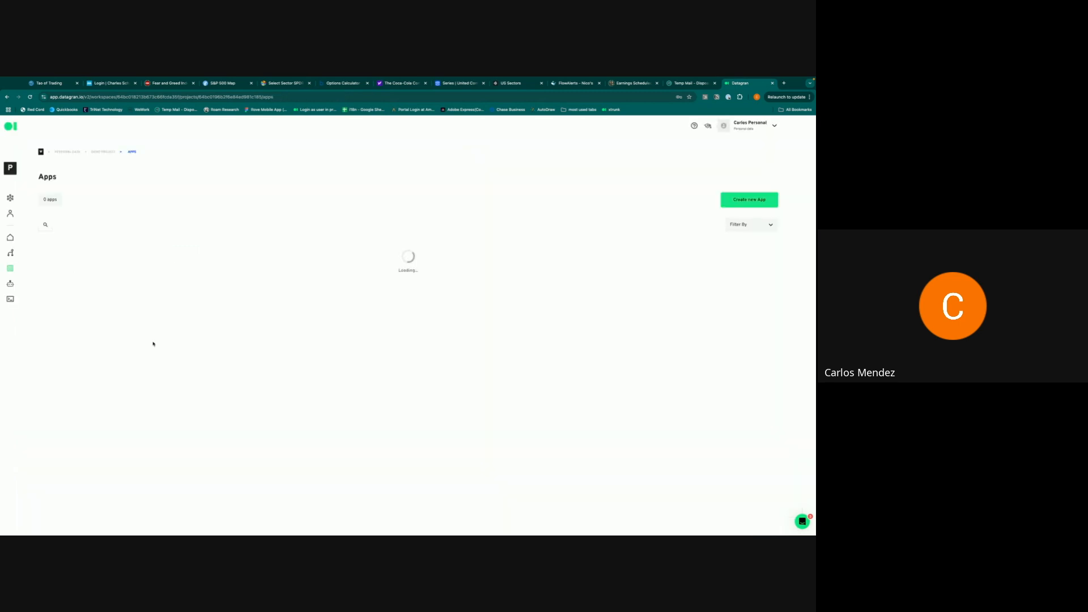
pyautogui.click(428, 326)
pyautogui.click(71, 126)
pyautogui.tripleClick(71, 125)
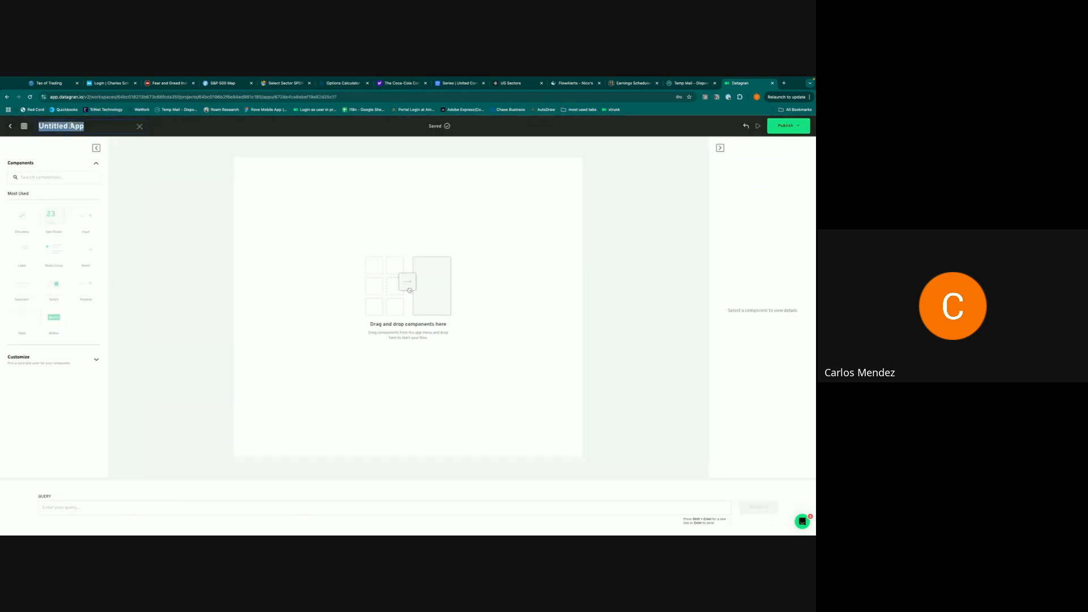
pyautogui.press('End')
pyautogui.press('BackSpace')
pyautogui.press('BackSpace')
pyautogui.press('BackSpace')
pyautogui.press('BackSpace')
pyautogui.press('BackSpace')
pyautogui.press('BackSpace')
pyautogui.press('BackSpace')
pyautogui.press('BackSpace')
pyautogui.press('BackSpace')
pyautogui.press('BackSpace')
pyautogui.press('BackSpace')
pyautogui.press('BackSpace')
pyautogui.write('Demo App')
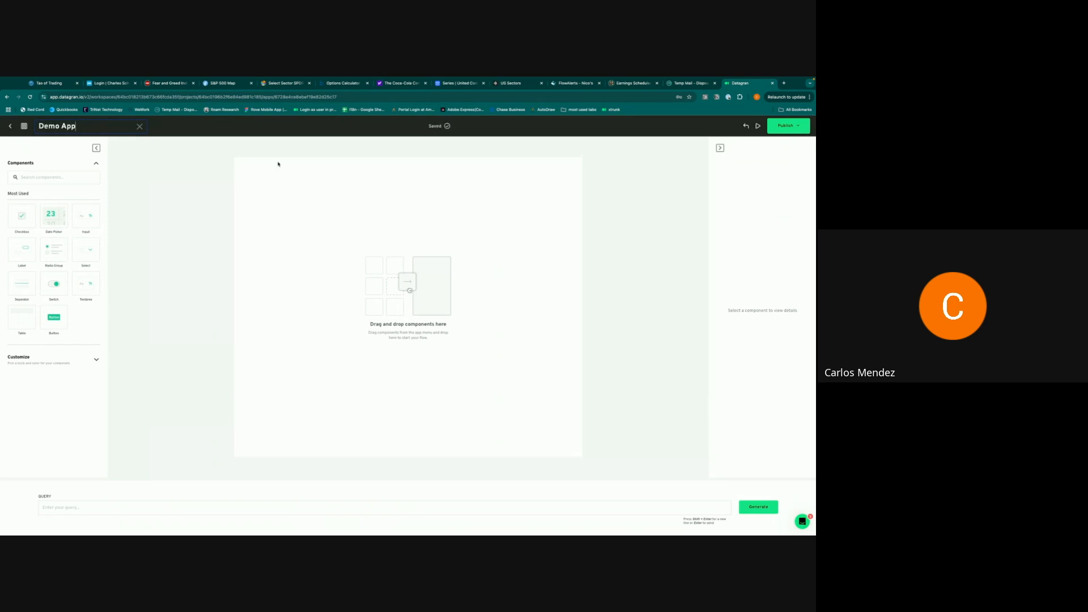
pyautogui.press('Return')
pyautogui.click(94, 360)
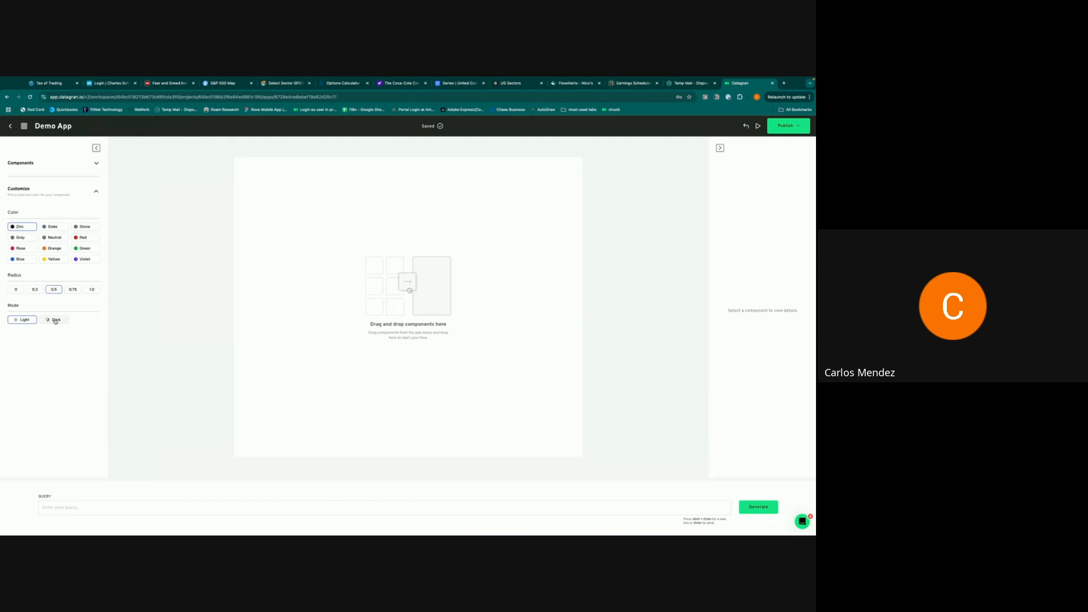
pyautogui.click(96, 191)
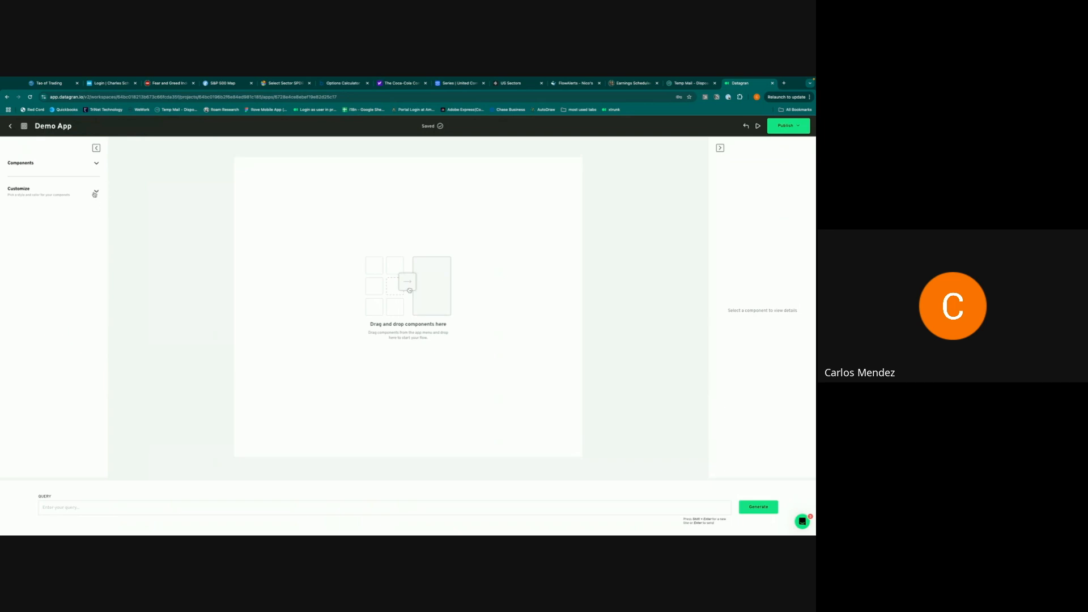
pyautogui.click(97, 163)
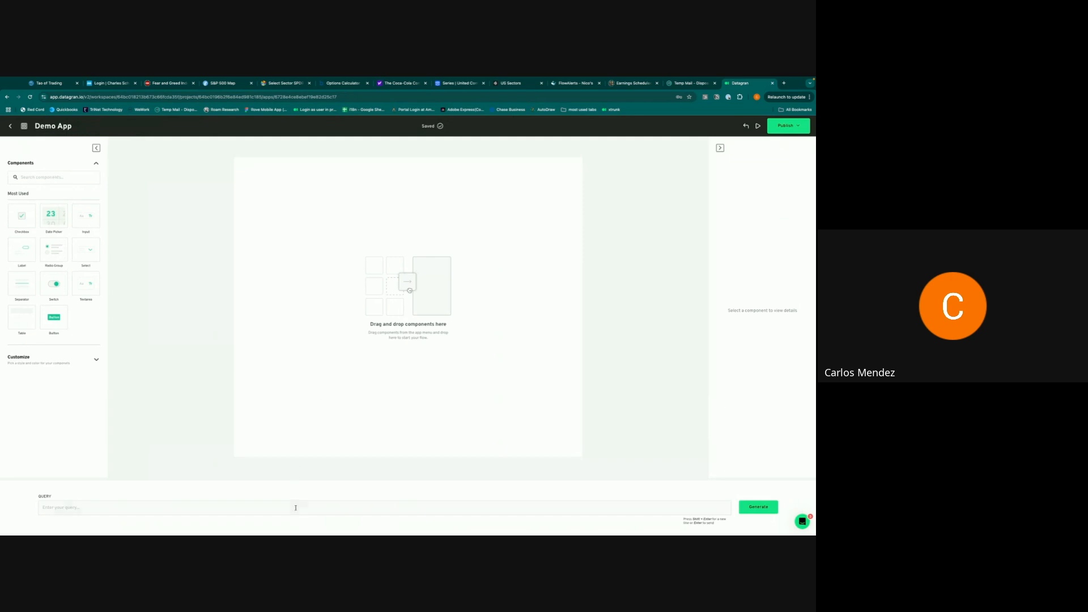
# - Paste a request for a customer payments table, date selector and notes area, then generate the app
pyautogui.click(296, 508)
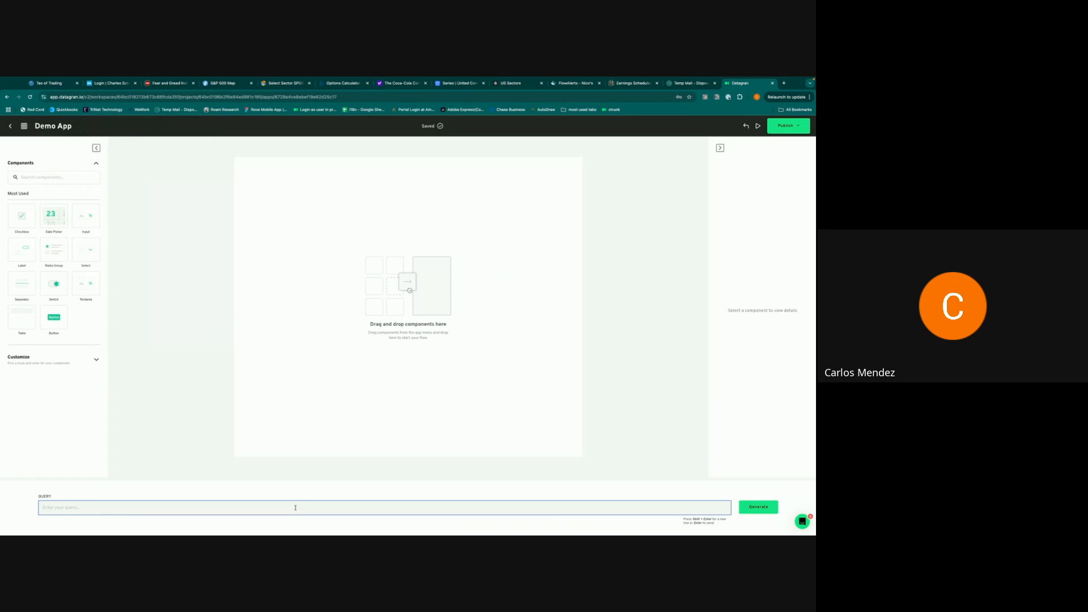
pyautogui.write('I want a table with my customers and the total amount they have paid this year. Additionally, I want a date selector and a text area to inform my team that we need to pay extra attention to this client or clients.')
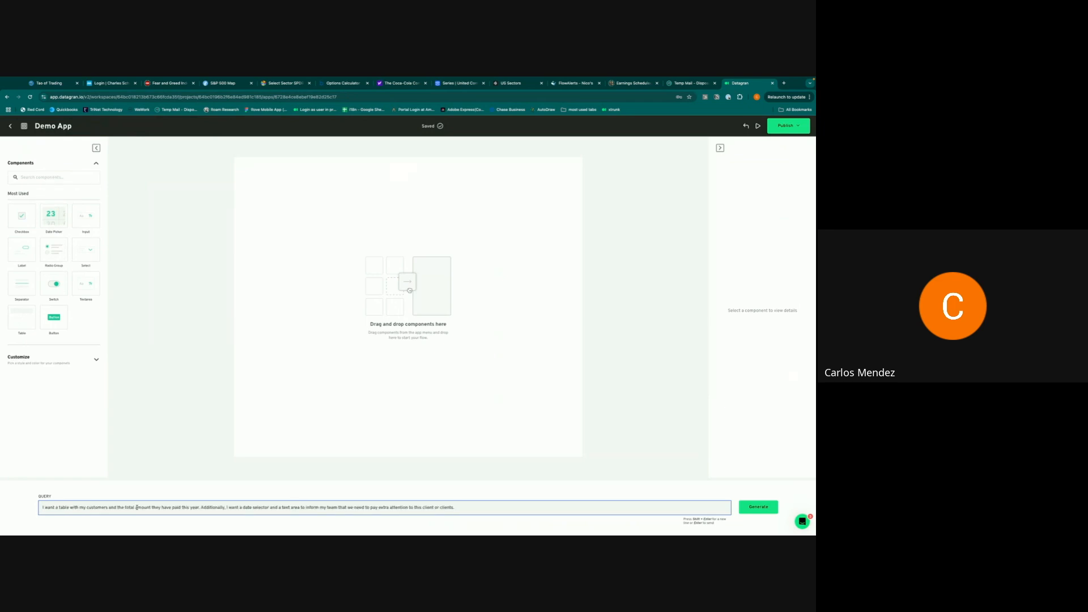
pyautogui.click(756, 508)
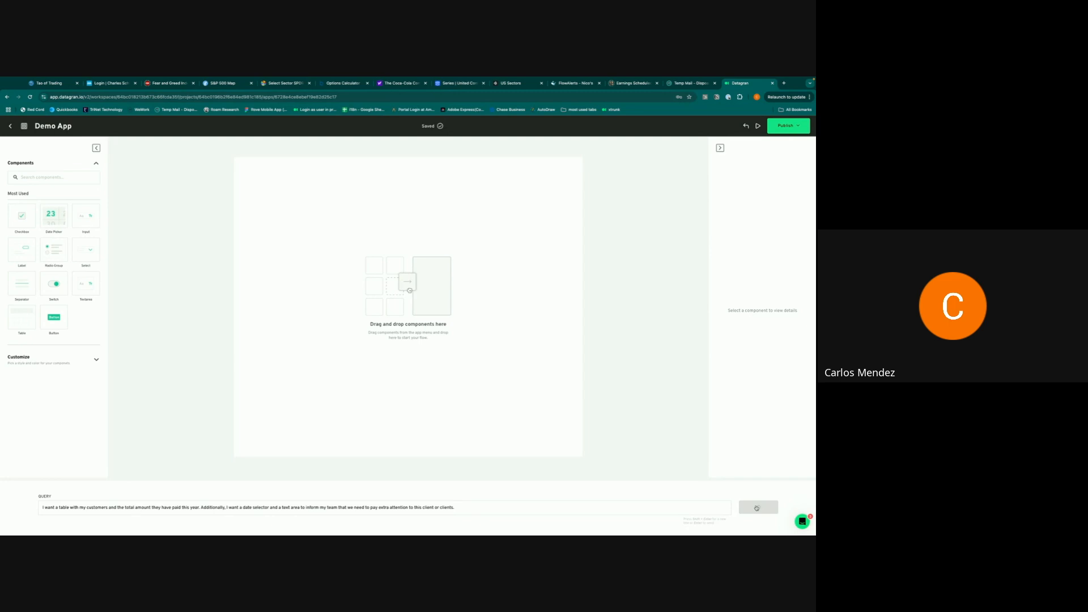
# - Set Table1's data source to the SQL operator's output
pyautogui.click(419, 188)
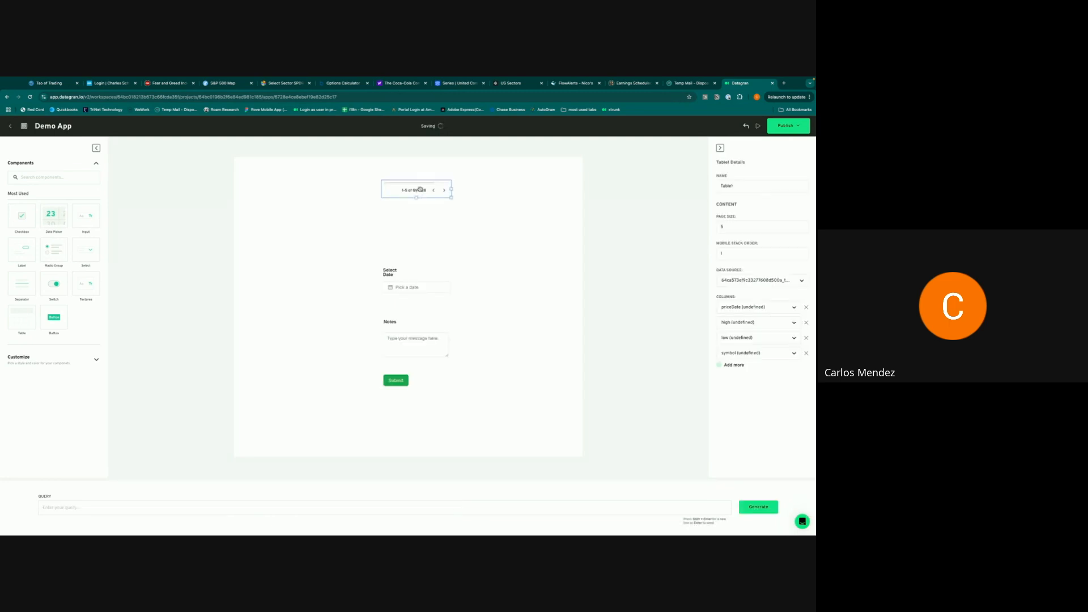
pyautogui.click(734, 280)
pyautogui.write('operator_6728e3b3b5fd676ea823ed2b__output')
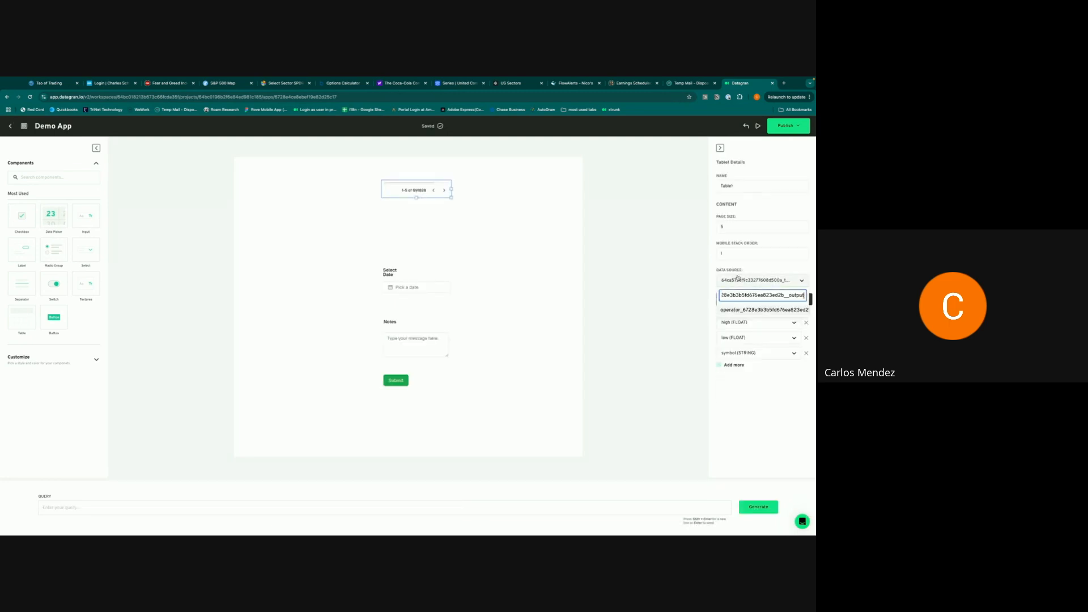
pyautogui.click(740, 311)
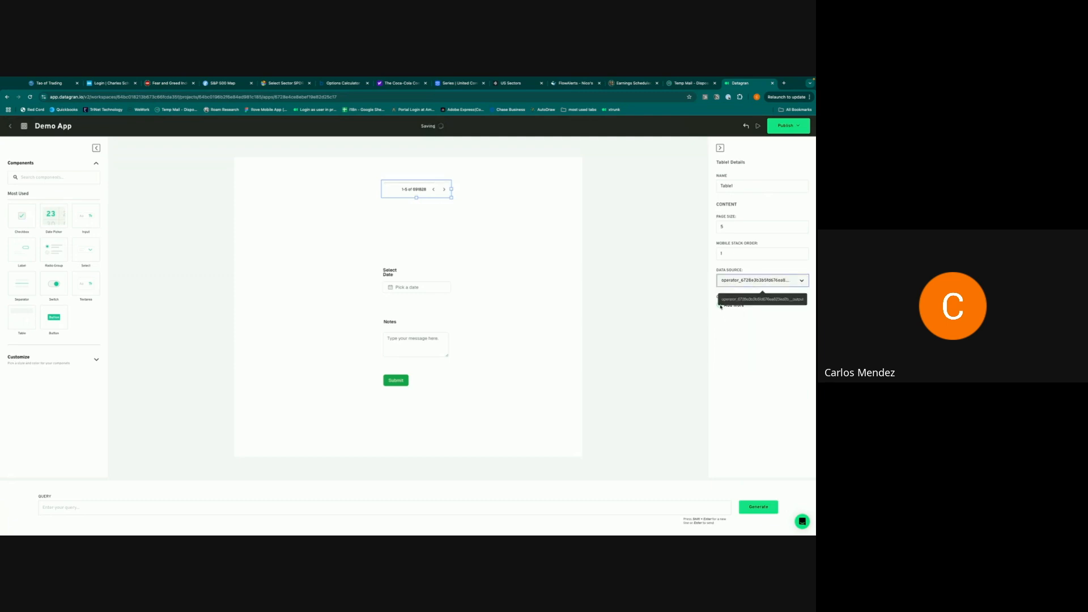
# - Add the card_name and payment columns to the table
pyautogui.click(720, 307)
pyautogui.click(737, 309)
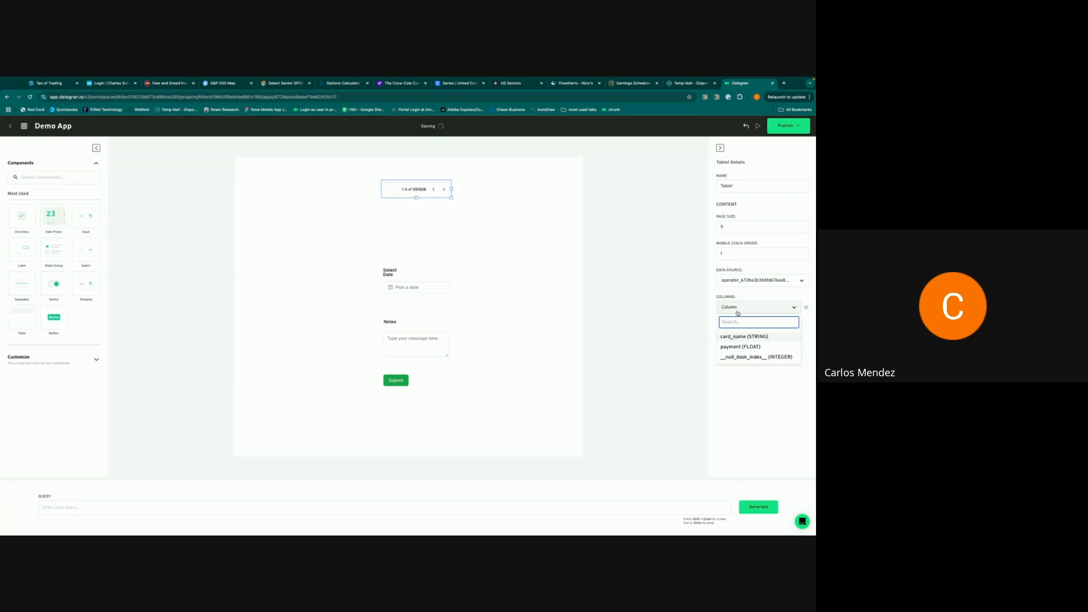
pyautogui.click(739, 337)
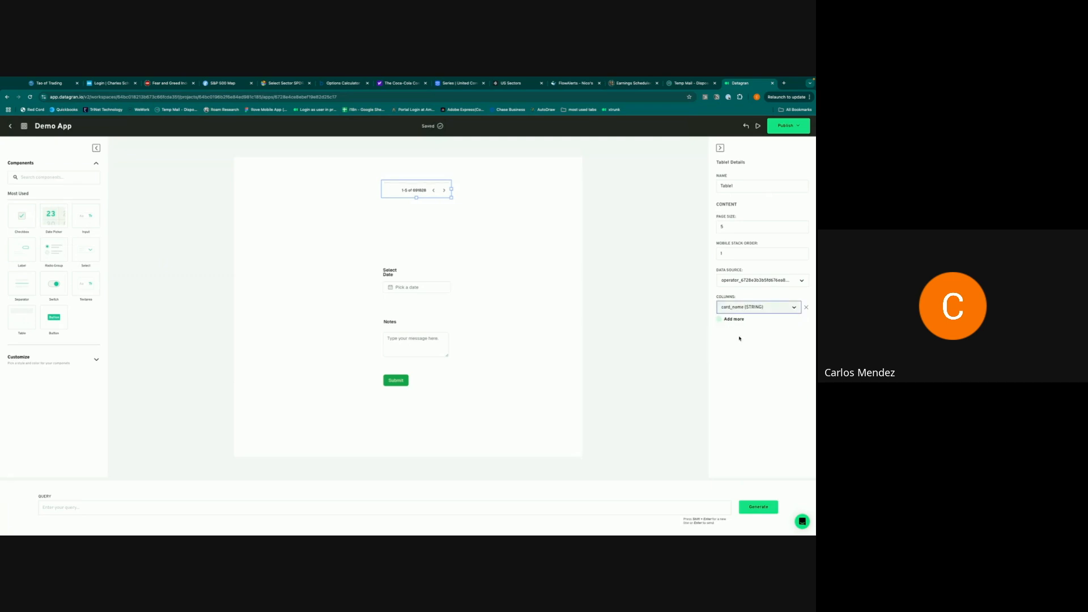
pyautogui.click(735, 320)
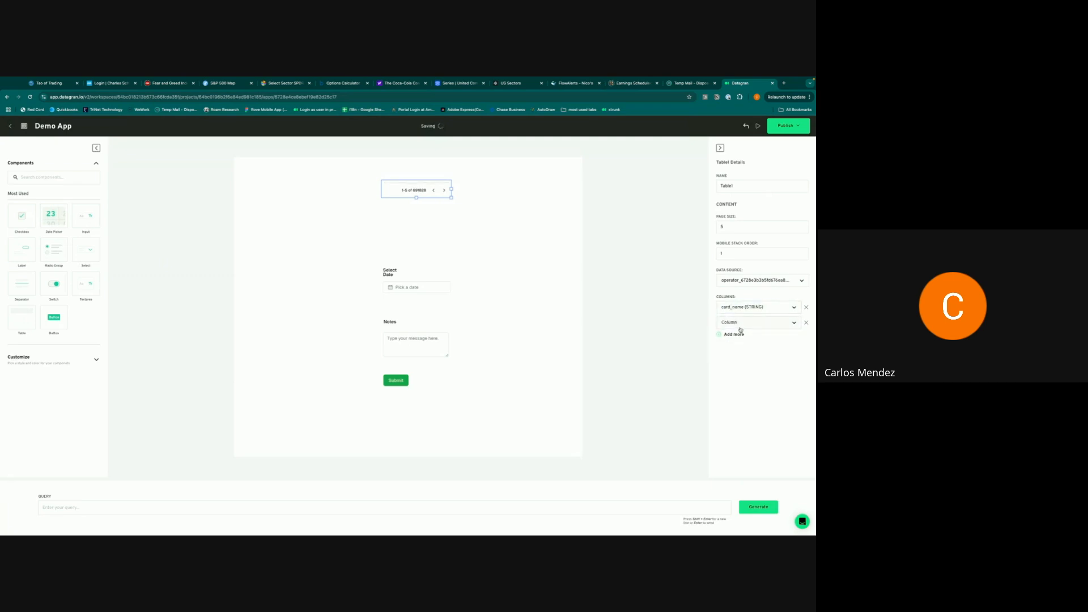
pyautogui.click(739, 325)
pyautogui.click(740, 353)
# - Resize the table so the card_name and payment columns and five rows are fully visible
pyautogui.moveTo(451, 197); pyautogui.dragTo(494, 254)
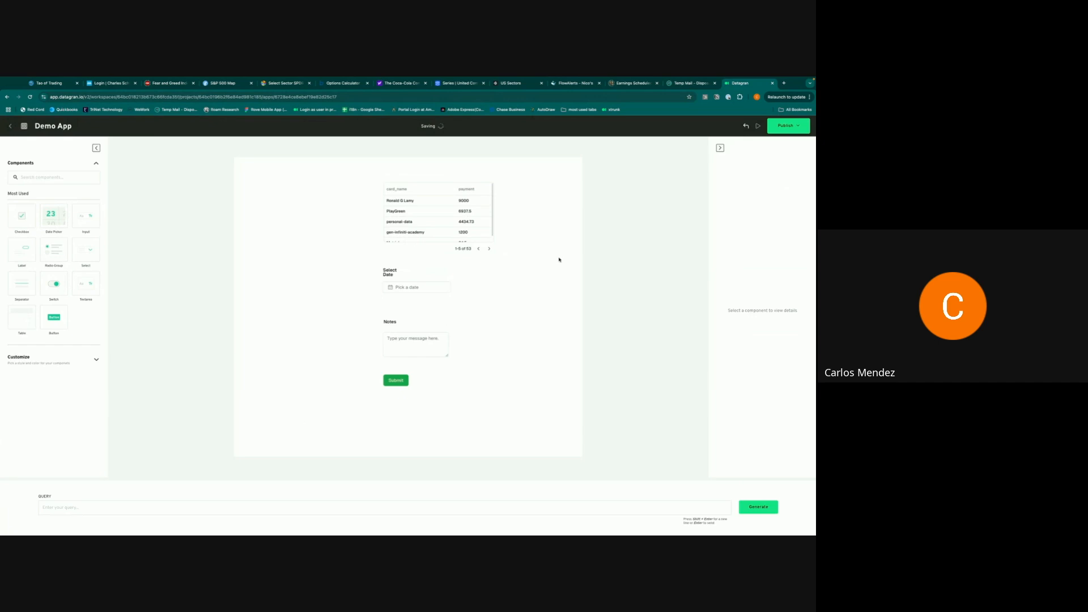
pyautogui.click(488, 242)
pyautogui.moveTo(496, 256); pyautogui.dragTo(533, 263)
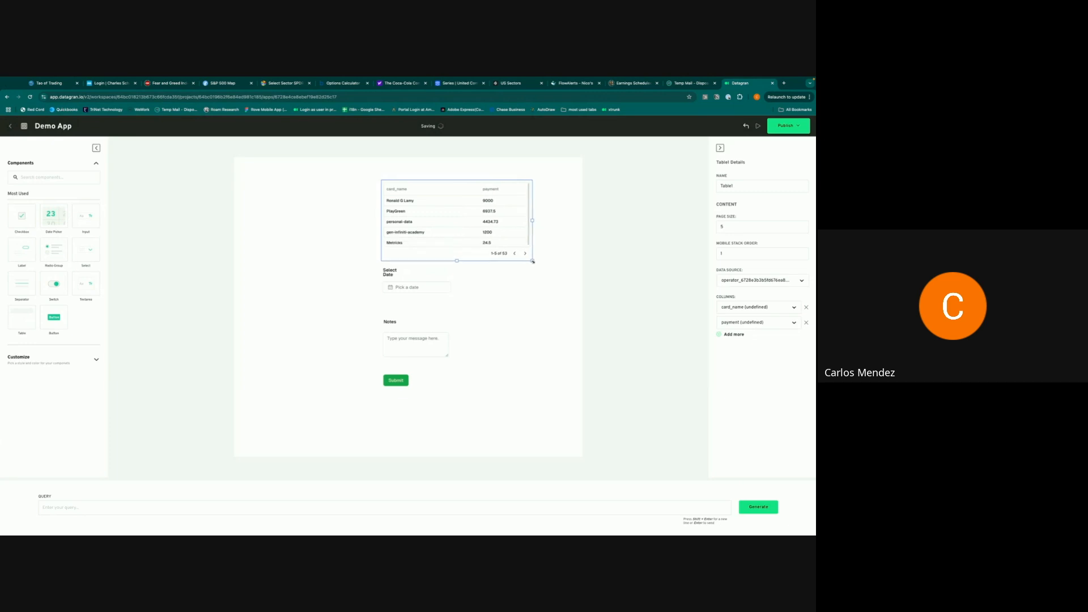
pyautogui.click(357, 257)
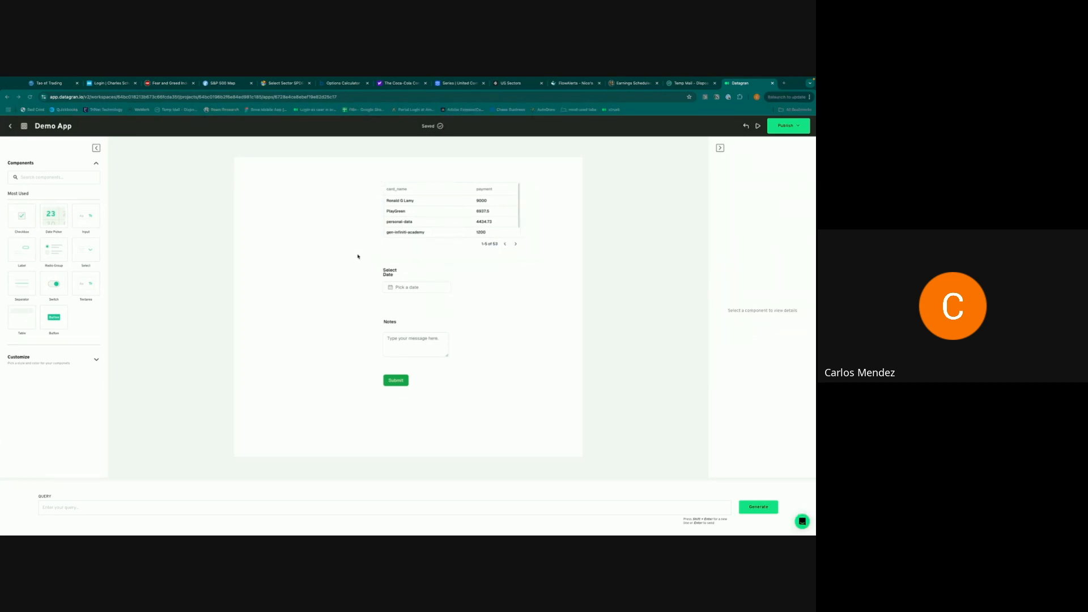
# - In Preview, submit a test entry dated November 4, 2024 with the note 'Personaladata watch out'
pyautogui.click(757, 125)
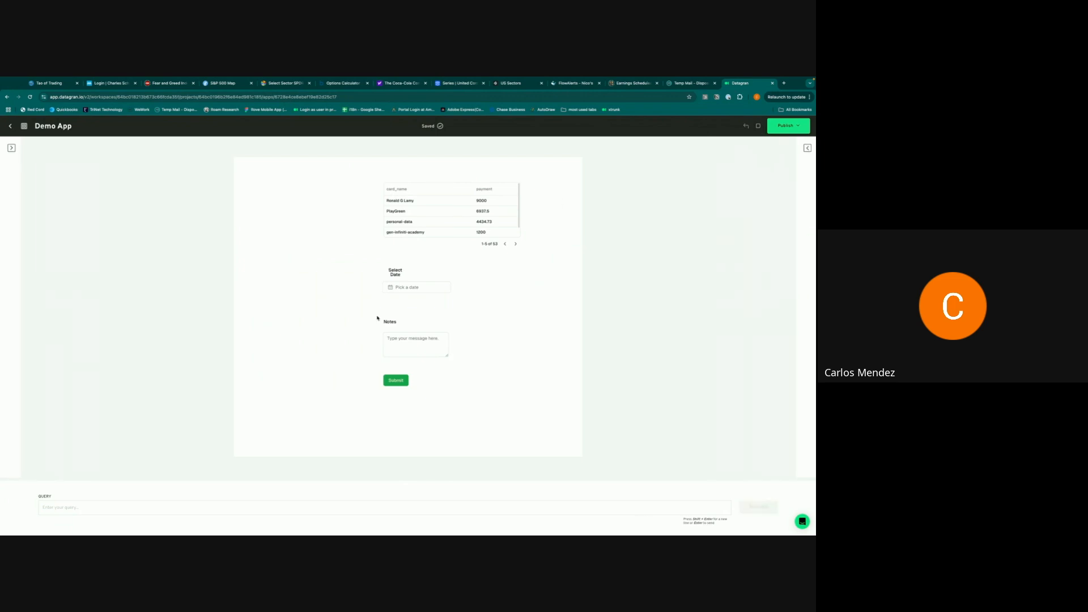
pyautogui.click(403, 289)
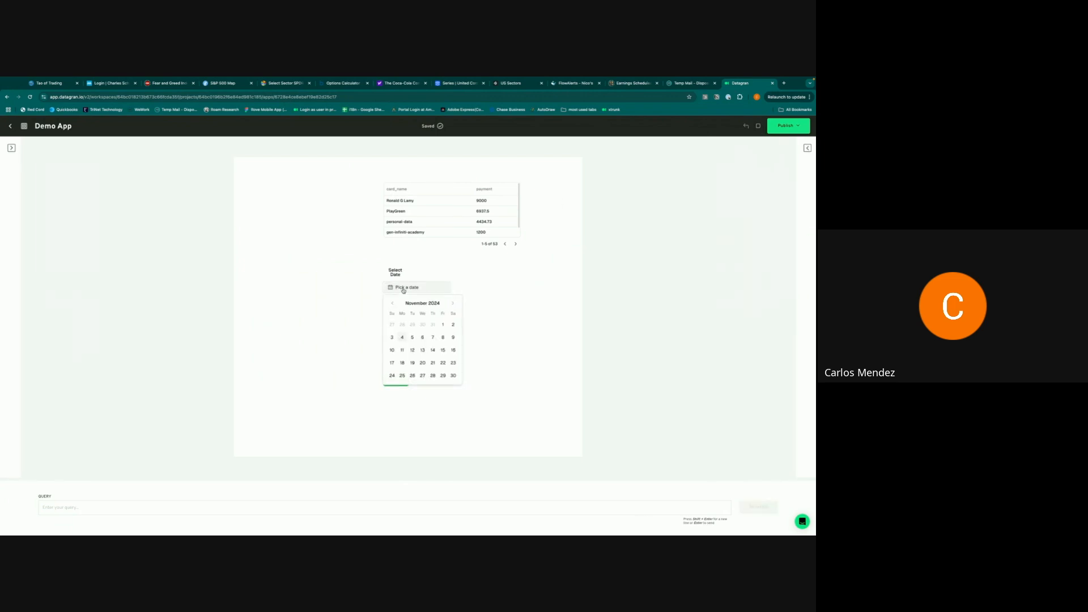
pyautogui.click(402, 338)
pyautogui.click(495, 290)
pyautogui.click(395, 341)
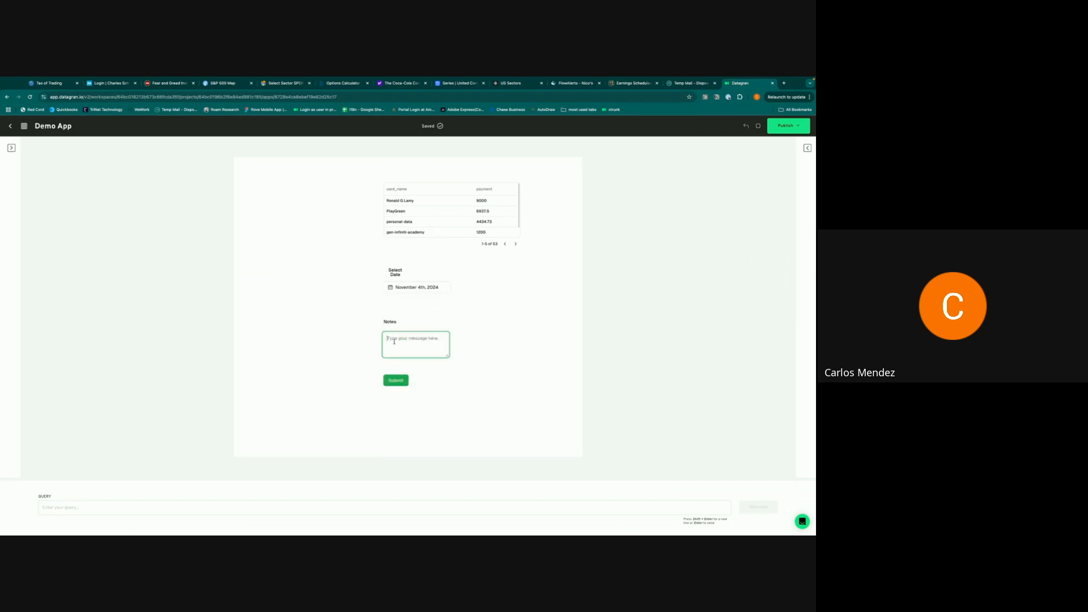
pyautogui.write('Personaladata watch out')
pyautogui.click(397, 380)
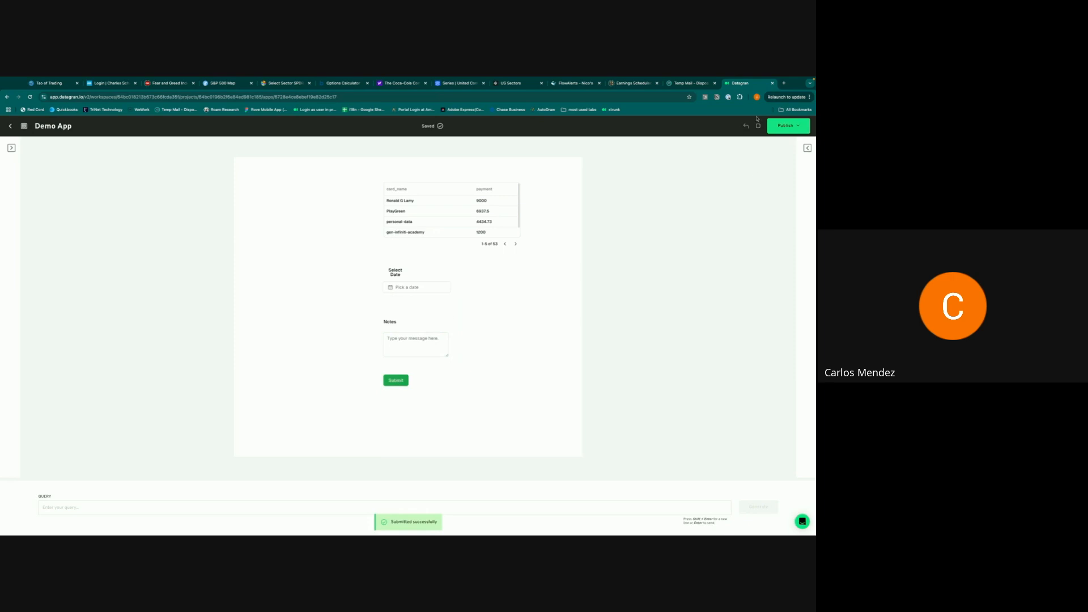
# - Dismiss the Publish options, return to the Apps list, and go to Pipelines
pyautogui.click(782, 128)
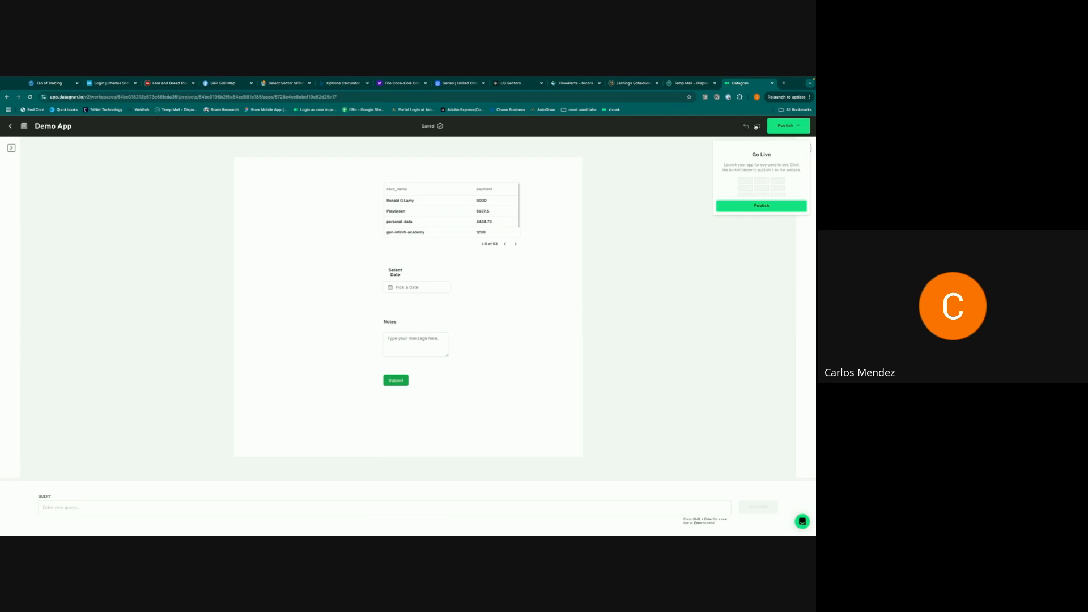
pyautogui.click(758, 126)
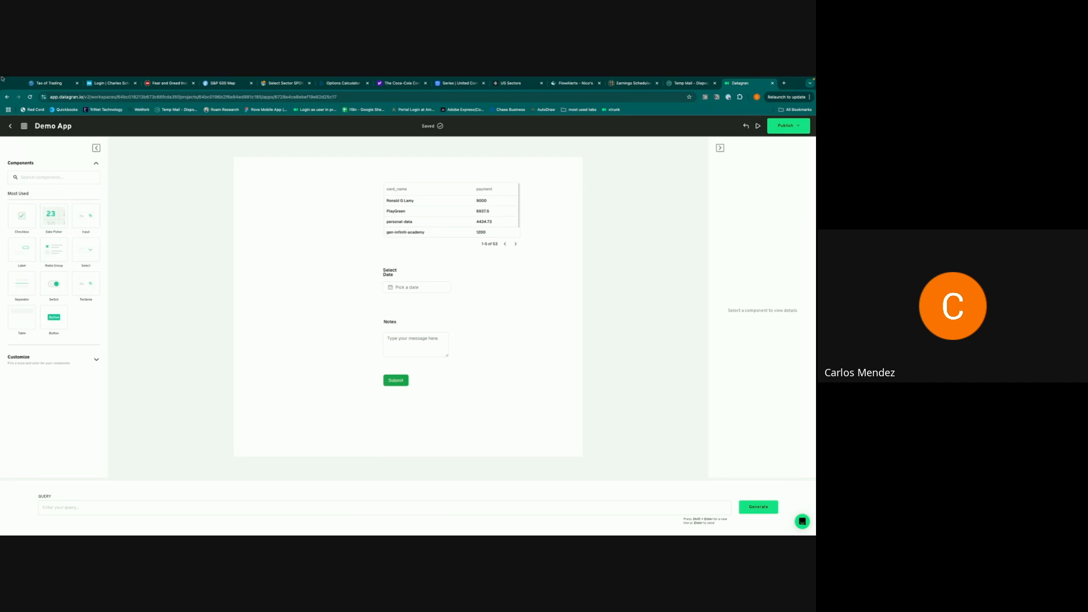
pyautogui.click(10, 126)
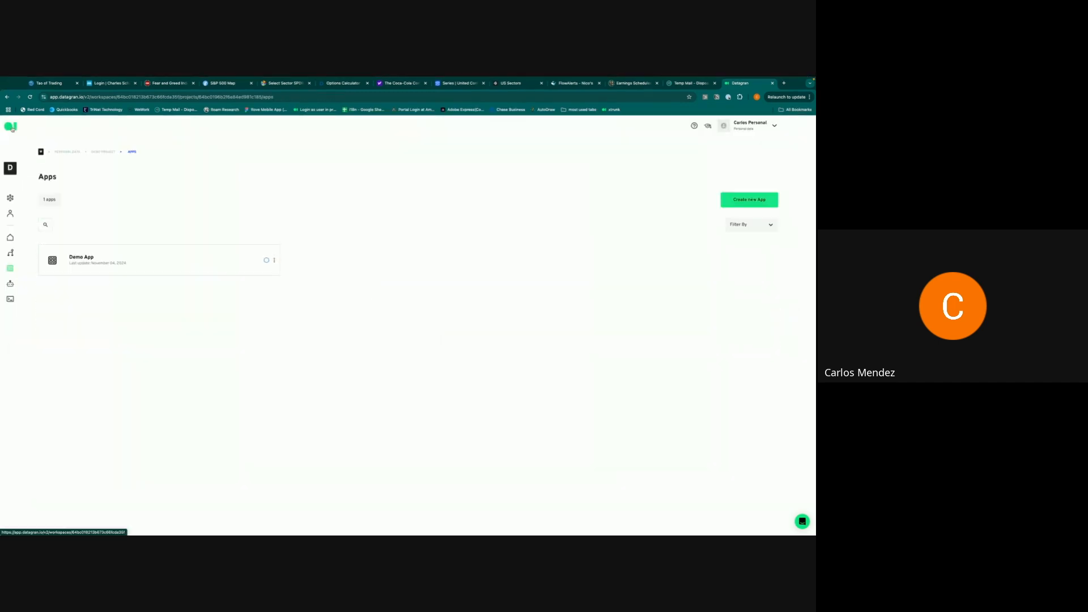
pyautogui.click(12, 253)
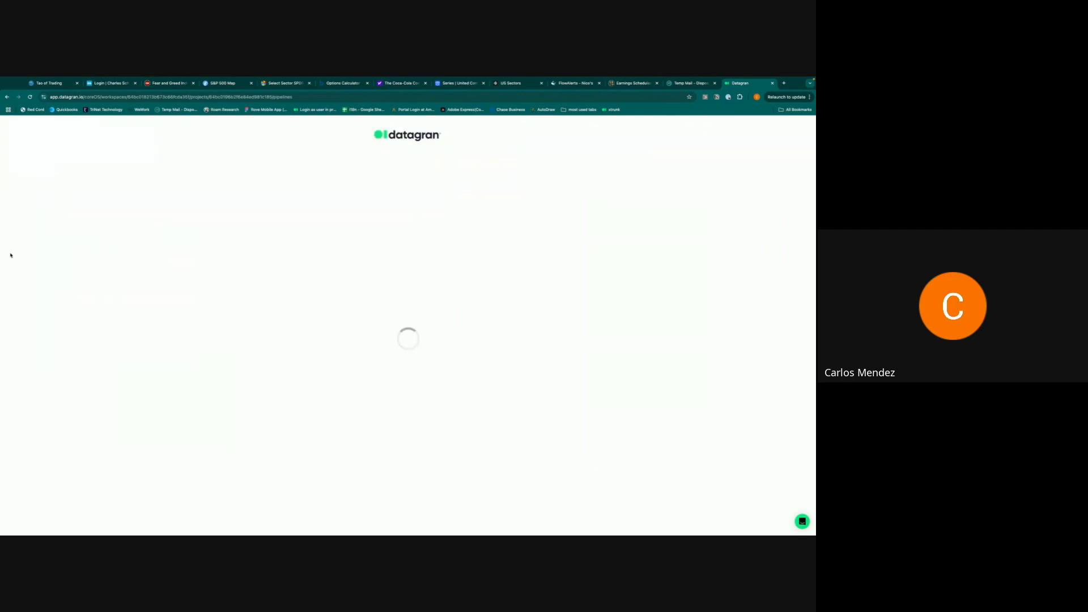
# - In DemoWorkflow, add a DemoDestination source connected to a new SQL operator
pyautogui.click(93, 221)
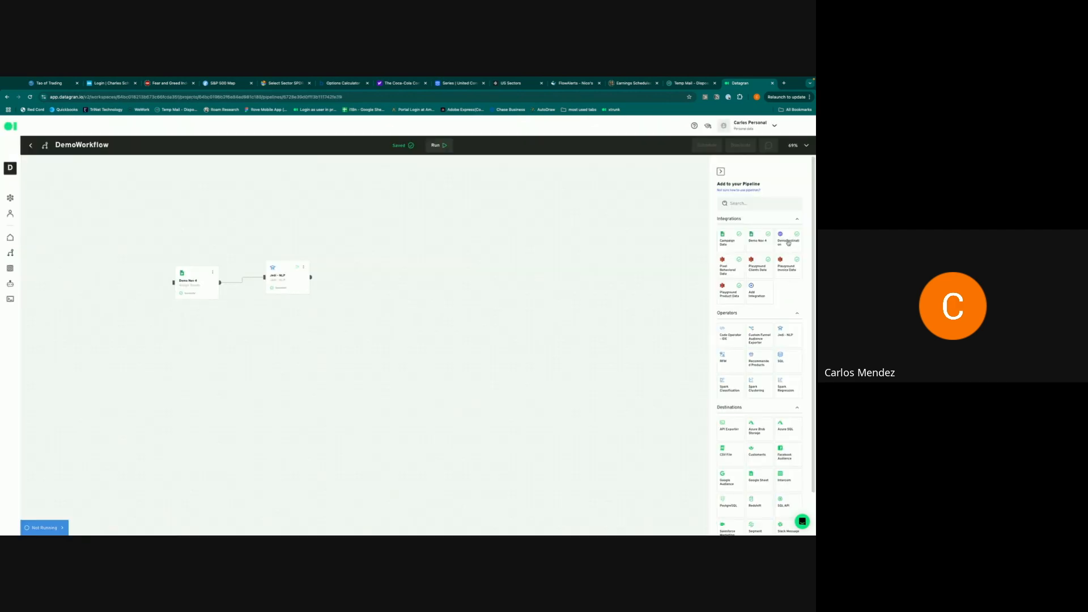
pyautogui.moveTo(788, 242); pyautogui.dragTo(209, 344)
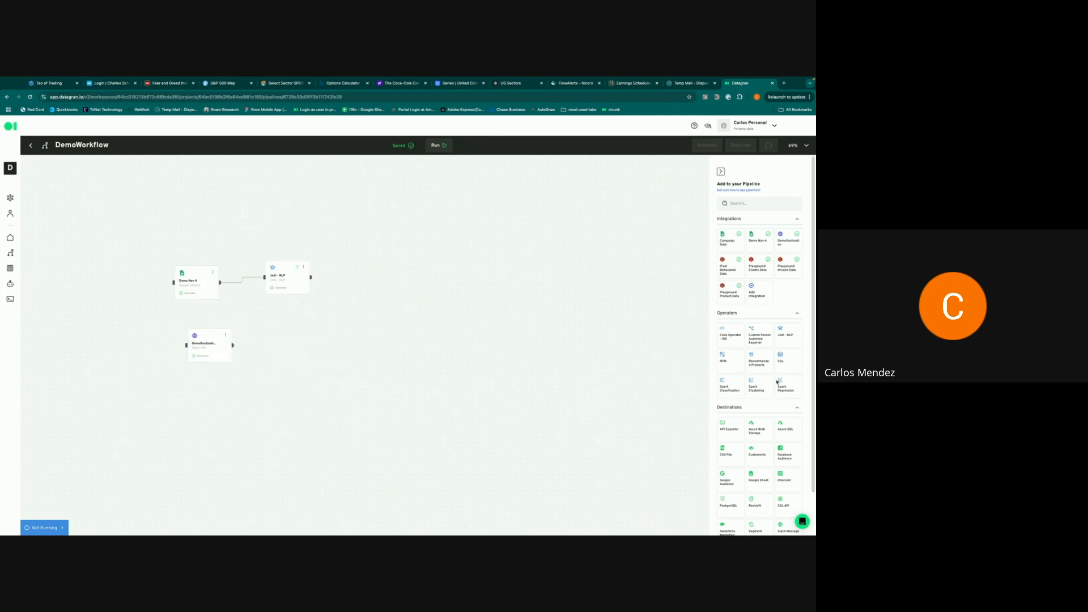
pyautogui.moveTo(781, 358); pyautogui.dragTo(261, 350)
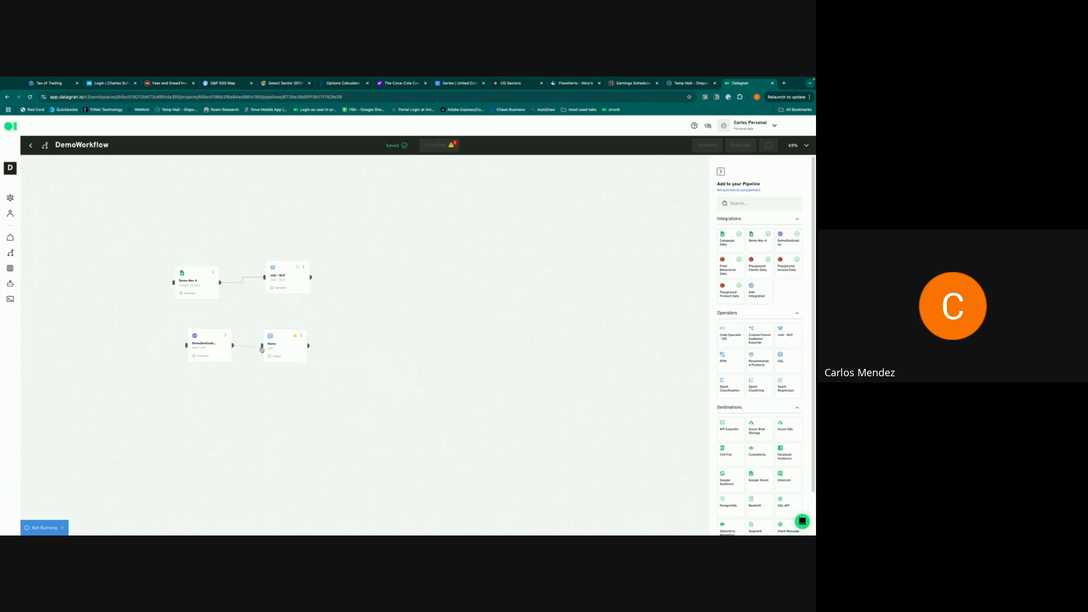
pyautogui.click(215, 350)
pyautogui.click(280, 351)
# - Run the SQL step's query on DemoDestination to verify the submitted date and note, then close it
pyautogui.doubleClick(280, 351)
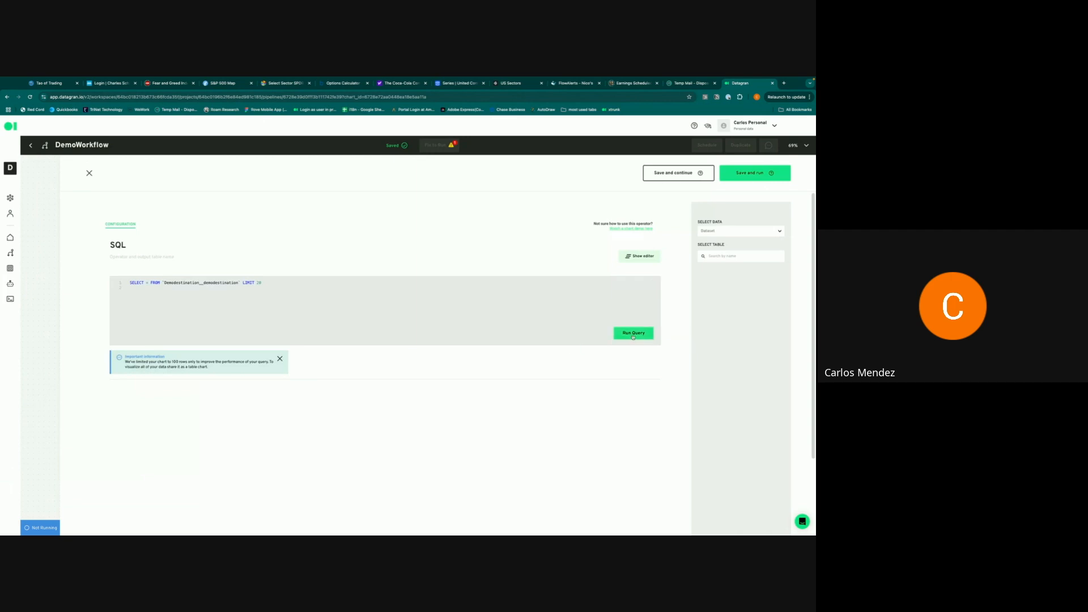
pyautogui.click(633, 334)
pyautogui.scroll(-1, 391, 401)
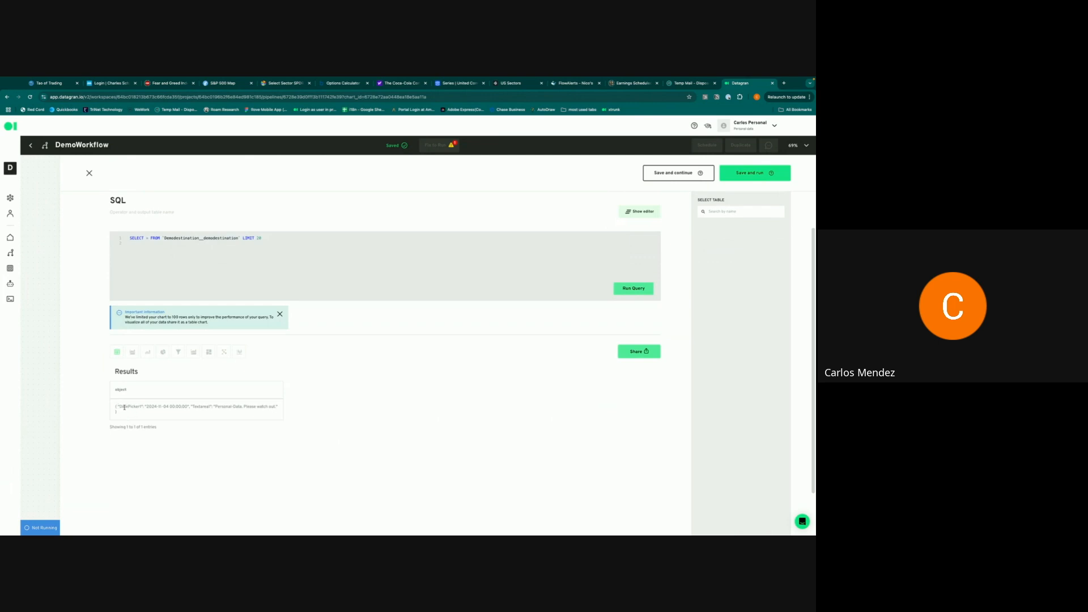
pyautogui.moveTo(123, 407); pyautogui.dragTo(179, 404)
pyautogui.click(179, 405)
pyautogui.moveTo(114, 406); pyautogui.dragTo(122, 412)
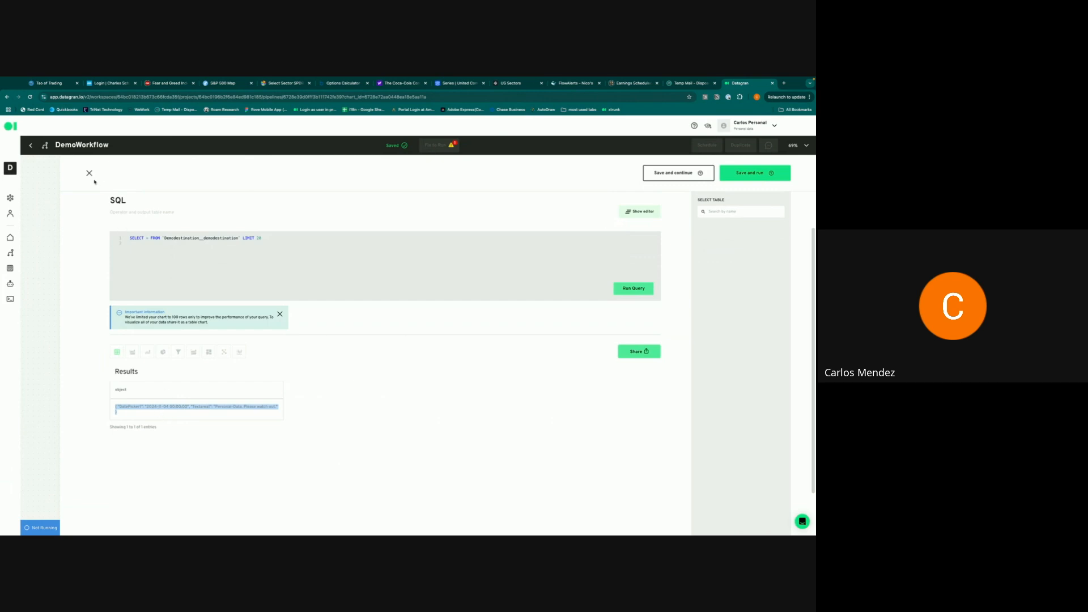
pyautogui.click(89, 172)
# - Add a second Jedi - NLP step below the SQL node and open its chat
pyautogui.moveTo(776, 329); pyautogui.dragTo(280, 396)
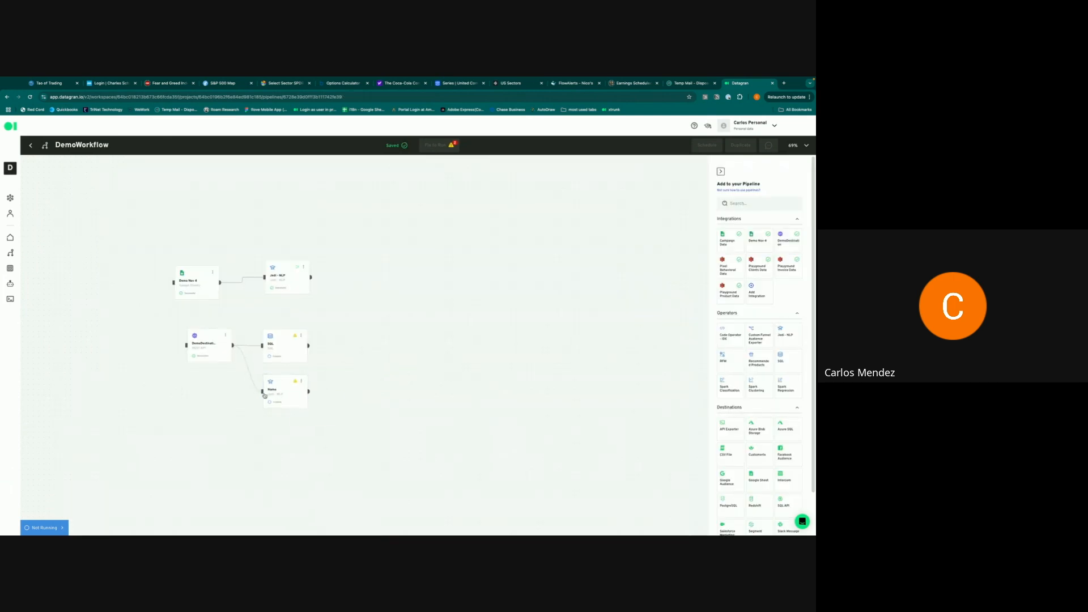
pyautogui.doubleClick(280, 395)
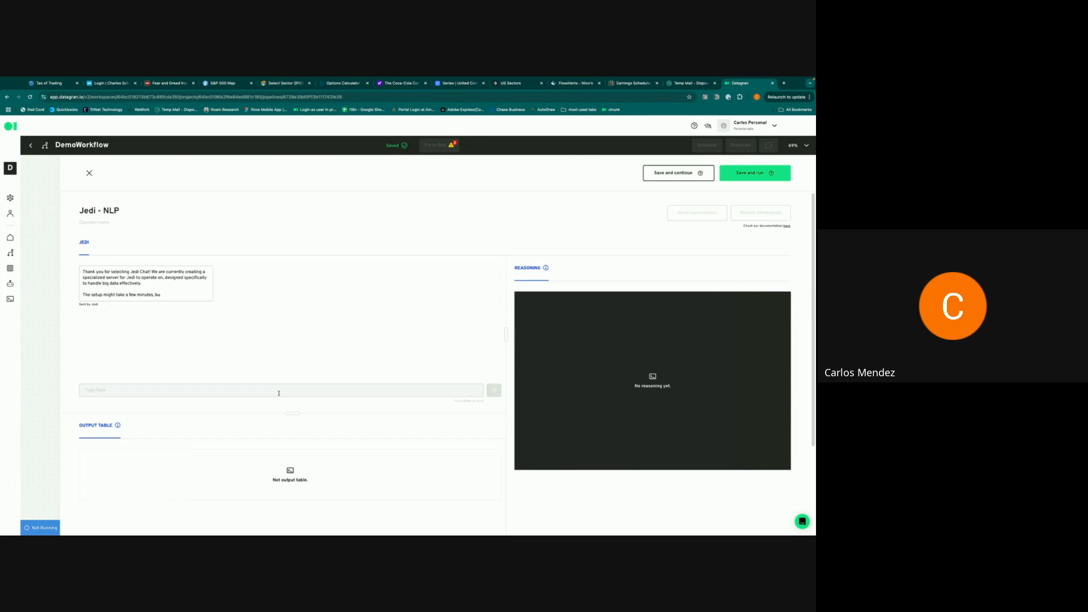
pyautogui.click(279, 393)
# - Ask Jedi to turn the pasted JSON sample into a table with one date and one text column
pyautogui.write('Please create a table with')
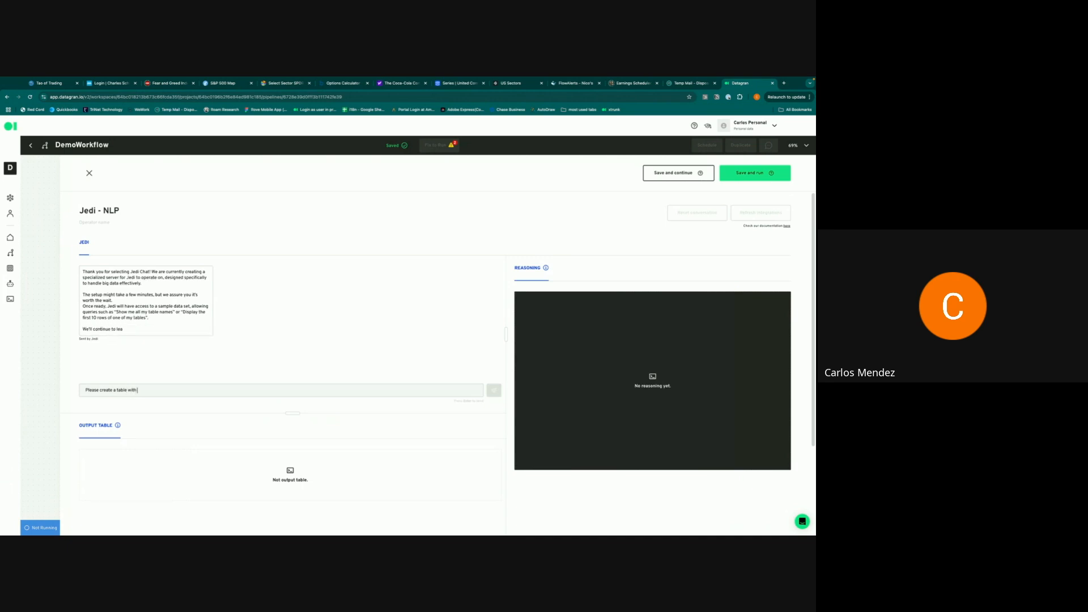
pyautogui.press('BackSpace')
pyautogui.press('BackSpace')
pyautogui.press('BackSpace')
pyautogui.press('BackSpace')
pyautogui.press('BackSpace')
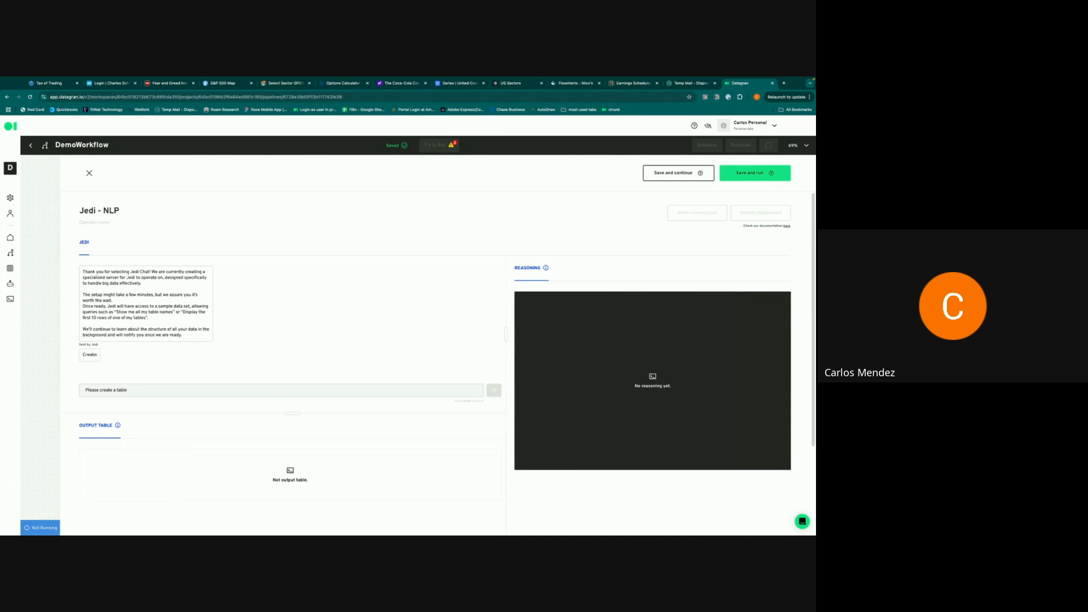
pyautogui.write('with the information')
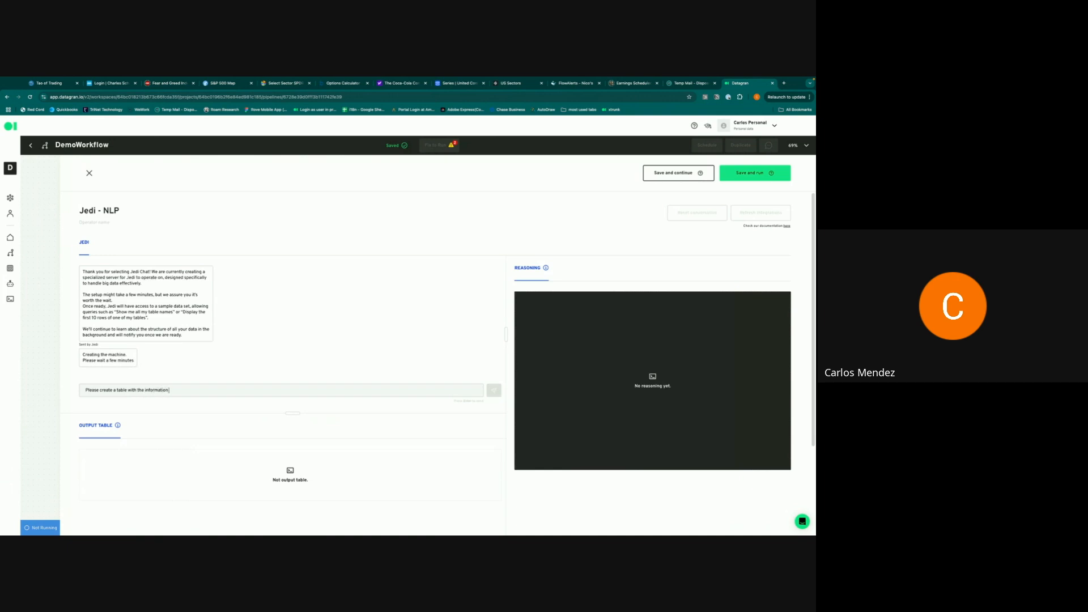
pyautogui.write(' contain in the json of this table. The json format is:')
pyautogui.hotkey('ctrl', 'v')
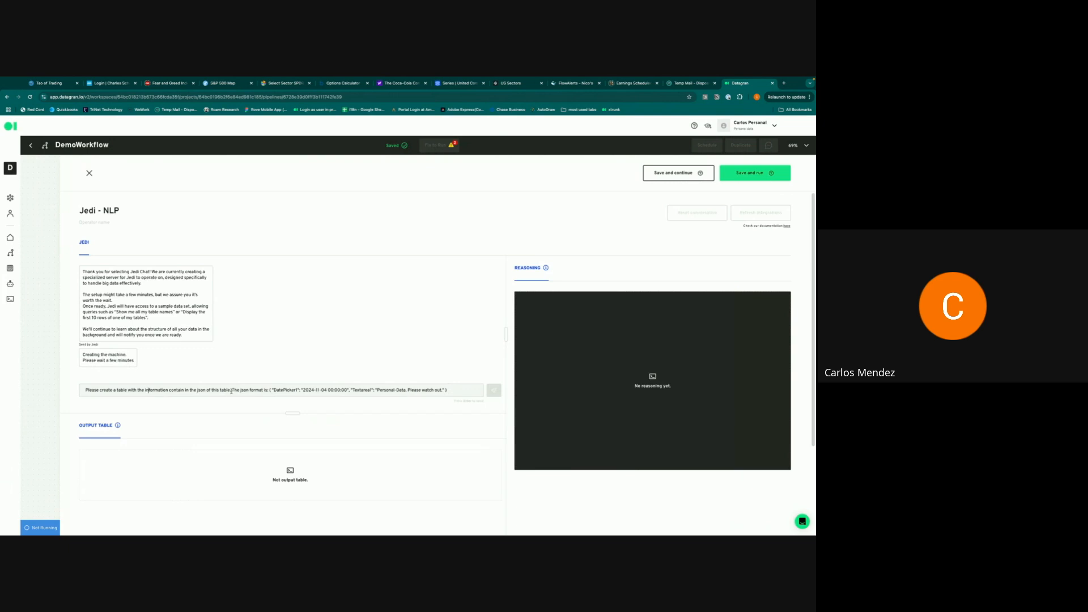
pyautogui.write(', I should')
pyautogui.write(' two columns')
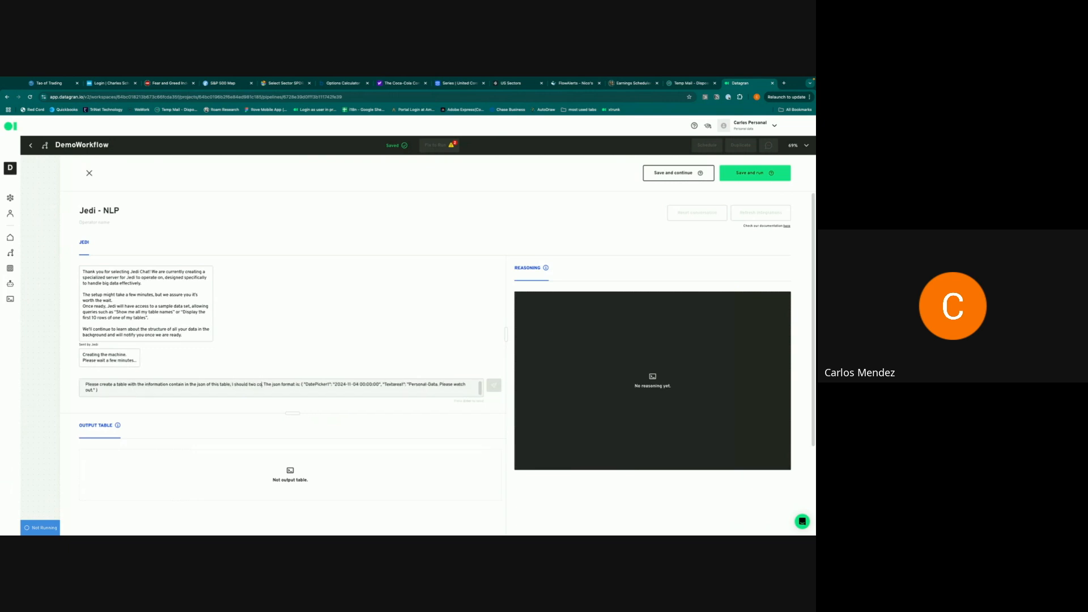
pyautogui.write(', one is date a')
pyautogui.write('nd the other')
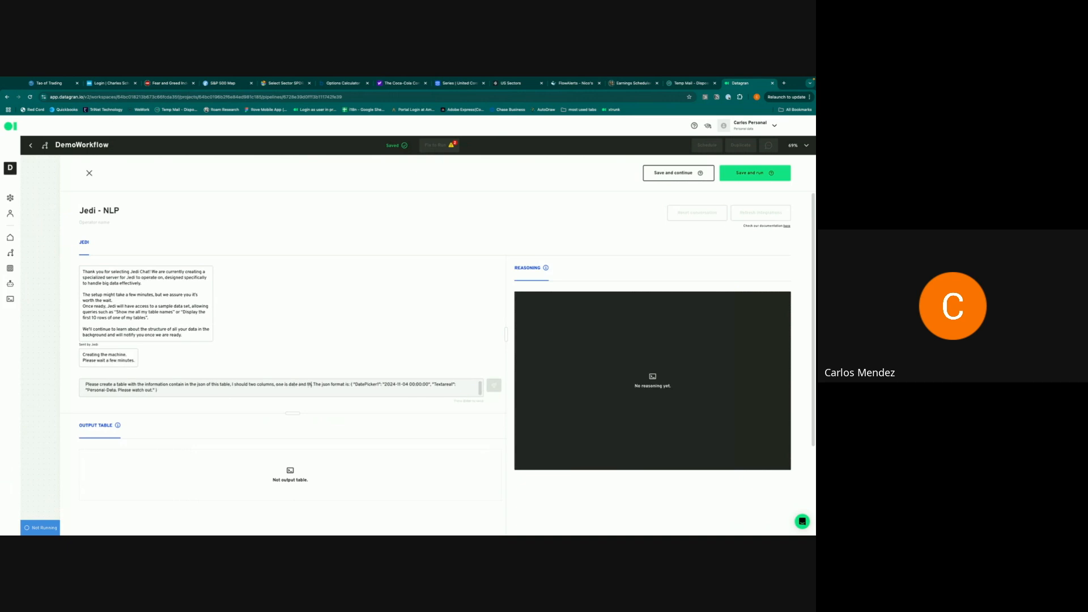
pyautogui.write(' is')
pyautogui.press('BackSpace')
pyautogui.press('BackSpace')
pyautogui.press('BackSpace')
pyautogui.write('one is text.')
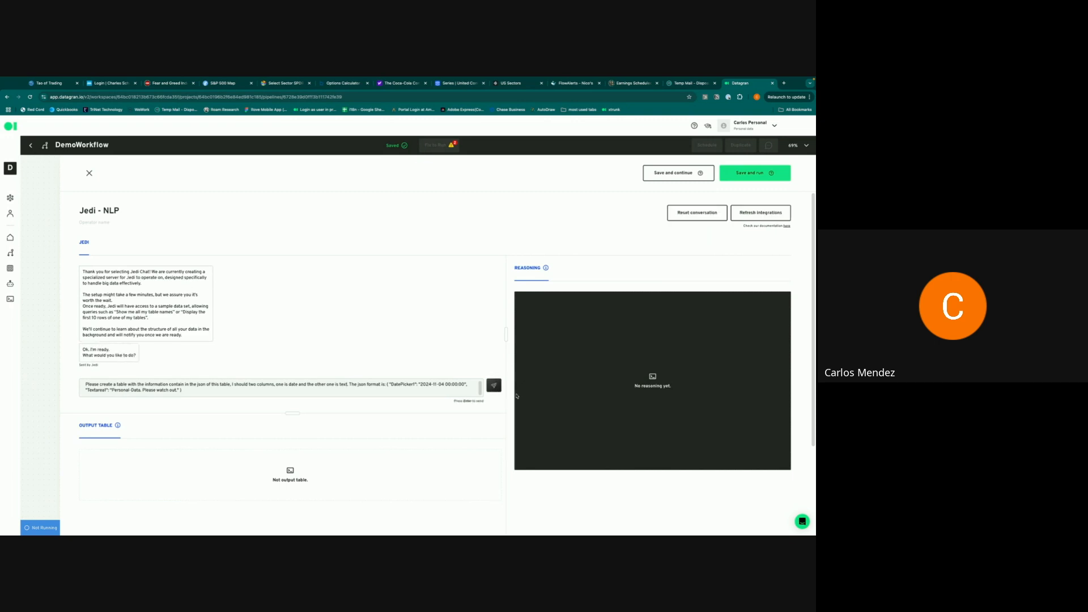
# - Send the request, check Jedi's reasoning and executed Python code, then save and run the operator
pyautogui.click(494, 387)
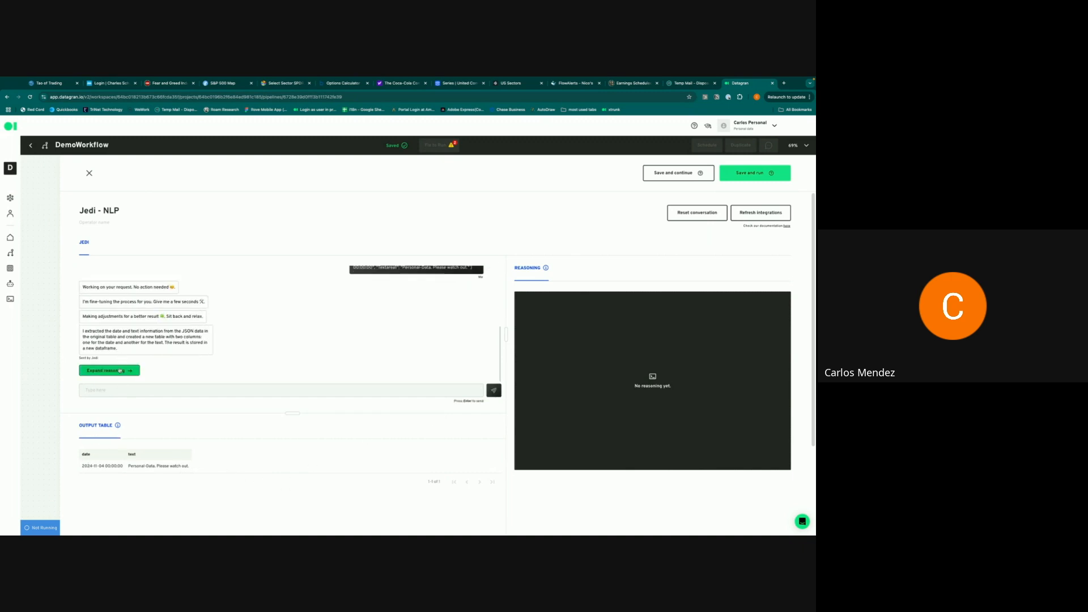
pyautogui.click(108, 370)
pyautogui.click(592, 295)
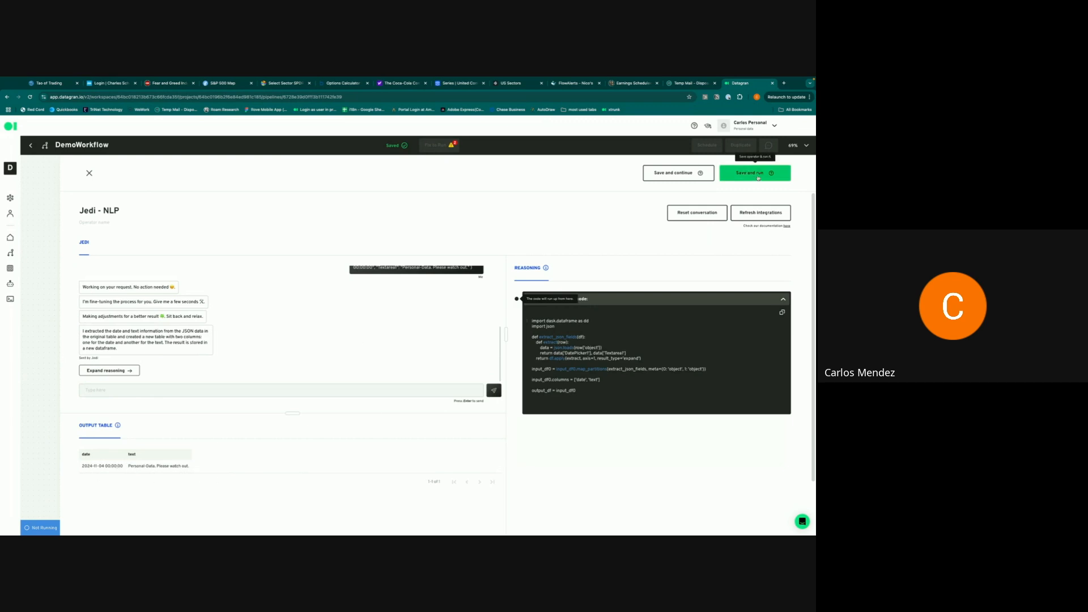
pyautogui.click(757, 177)
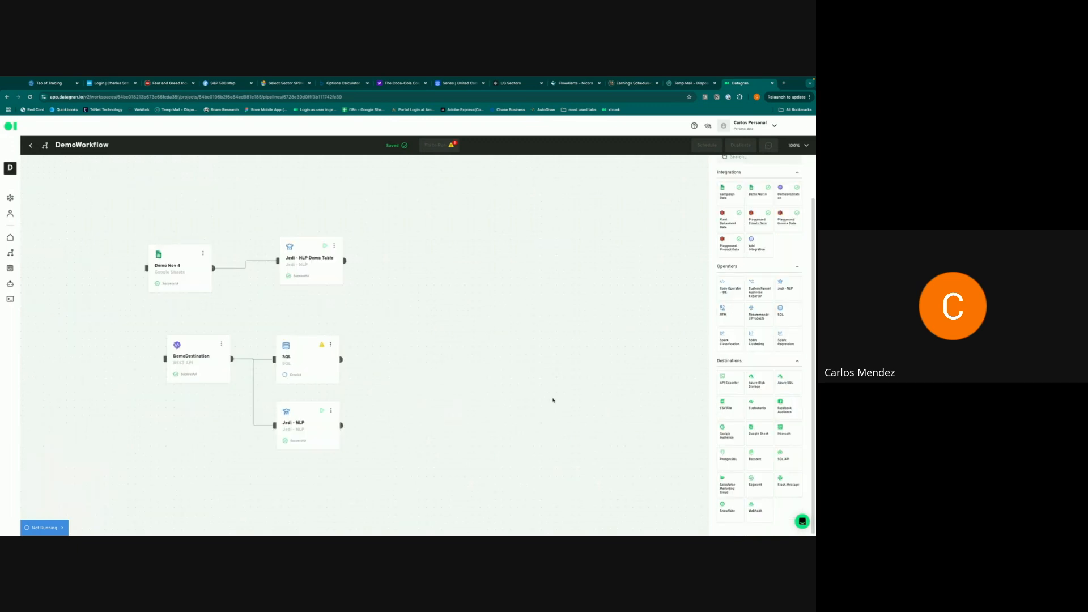
# - Drop a Slack Message destination onto the canvas and connect the Jedi - NLP output to it
pyautogui.moveTo(790, 482); pyautogui.dragTo(407, 381)
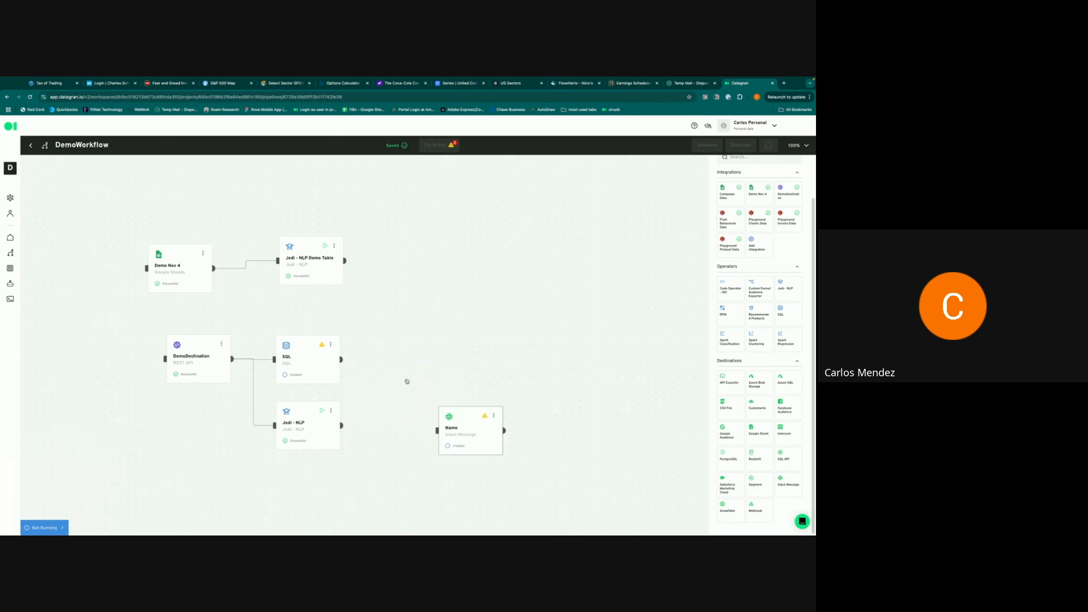
pyautogui.moveTo(341, 426); pyautogui.dragTo(434, 386)
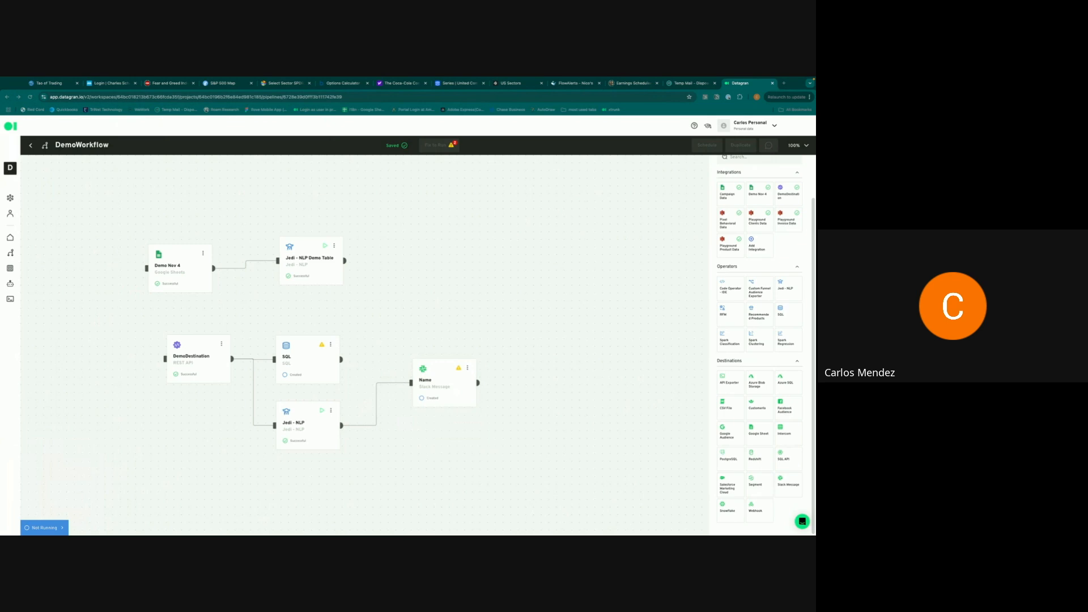
# - Choose the Slack account, set the channel to datagran_alert and the posting user to Datagran
pyautogui.click(434, 380)
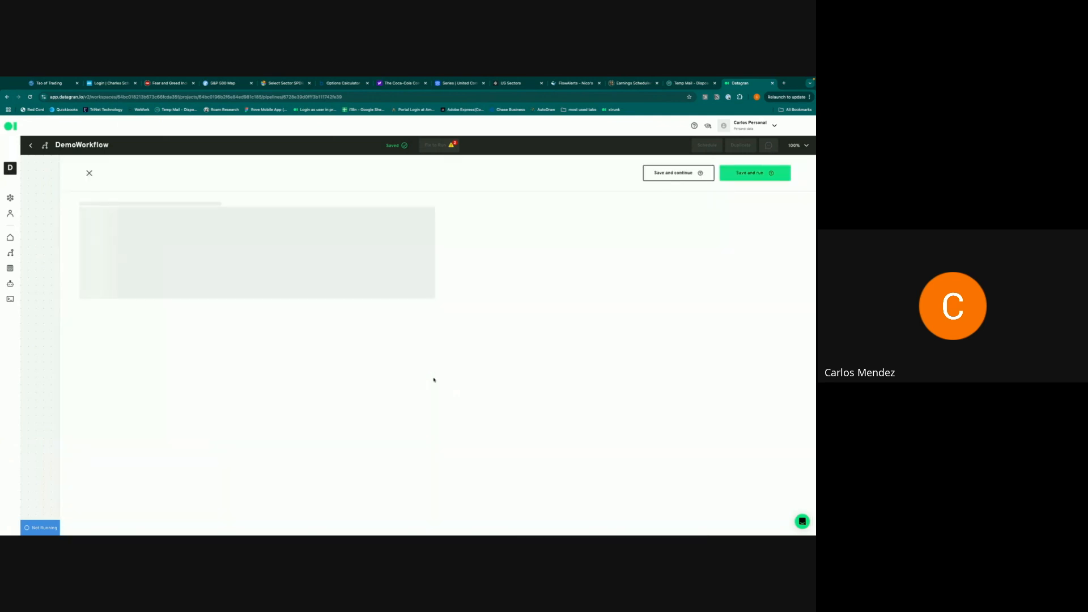
pyautogui.scroll(-1, 293, 344)
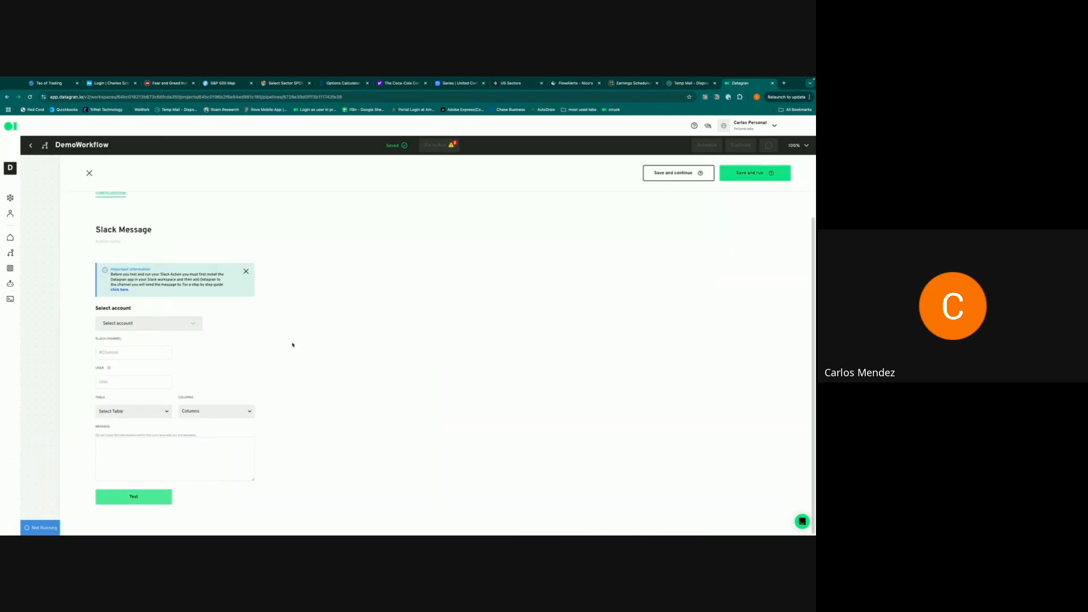
pyautogui.click(133, 322)
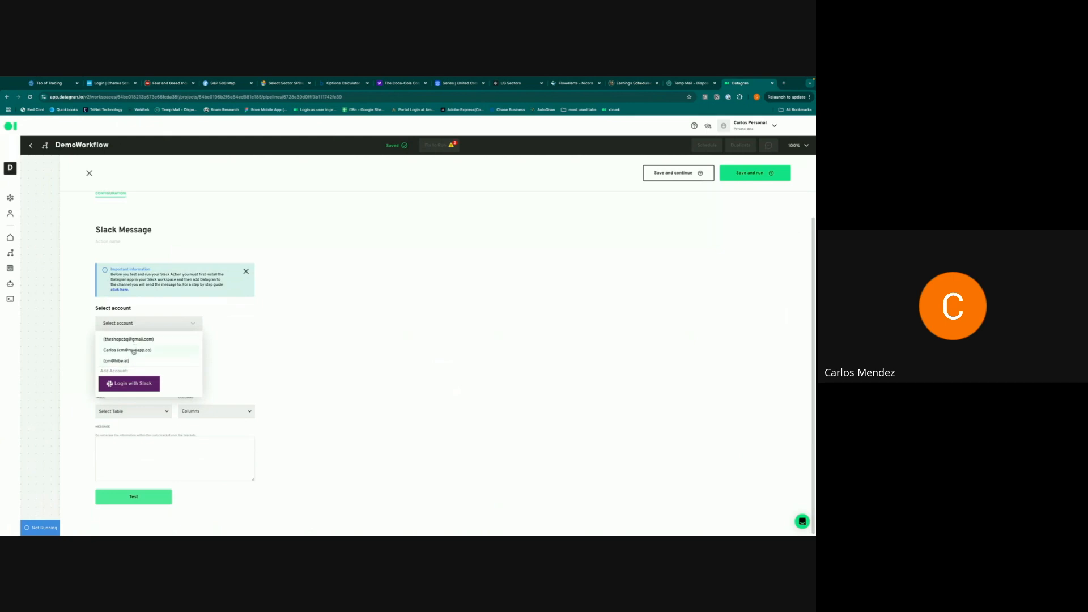
pyautogui.click(134, 350)
pyautogui.click(134, 349)
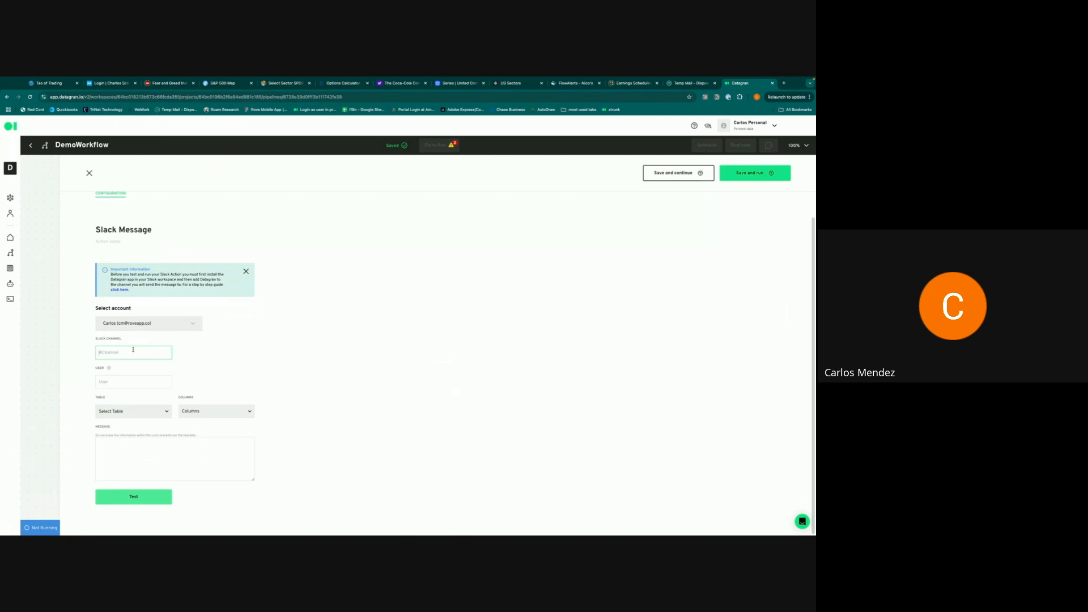
pyautogui.write('datagran_alert')
pyautogui.click(121, 384)
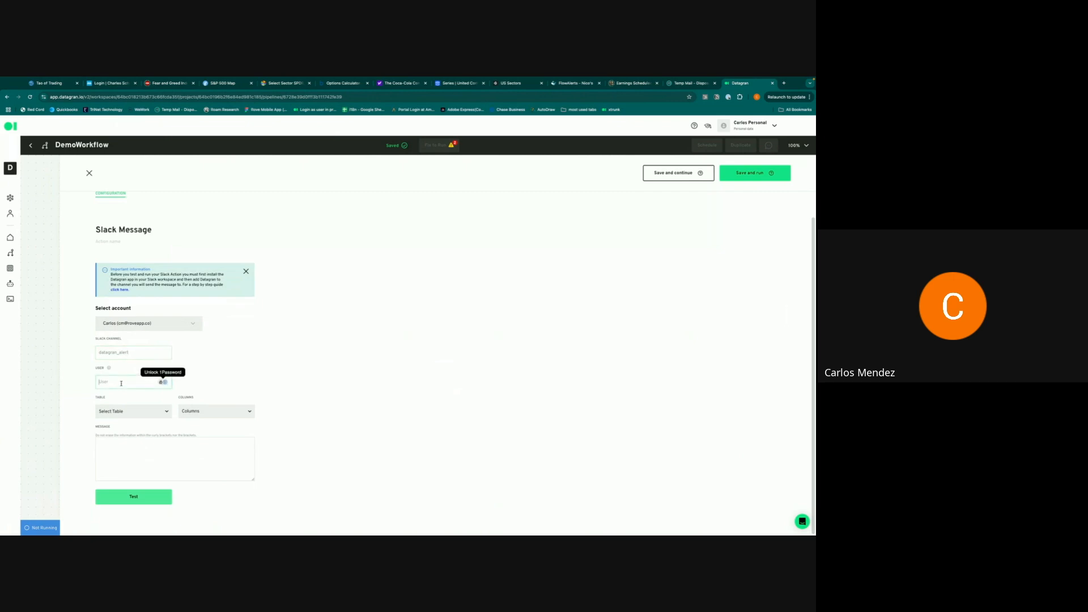
pyautogui.write('Datagran')
# - Use Jedi - NLP_output as the source with the date and text columns, and send a test
pyautogui.click(131, 411)
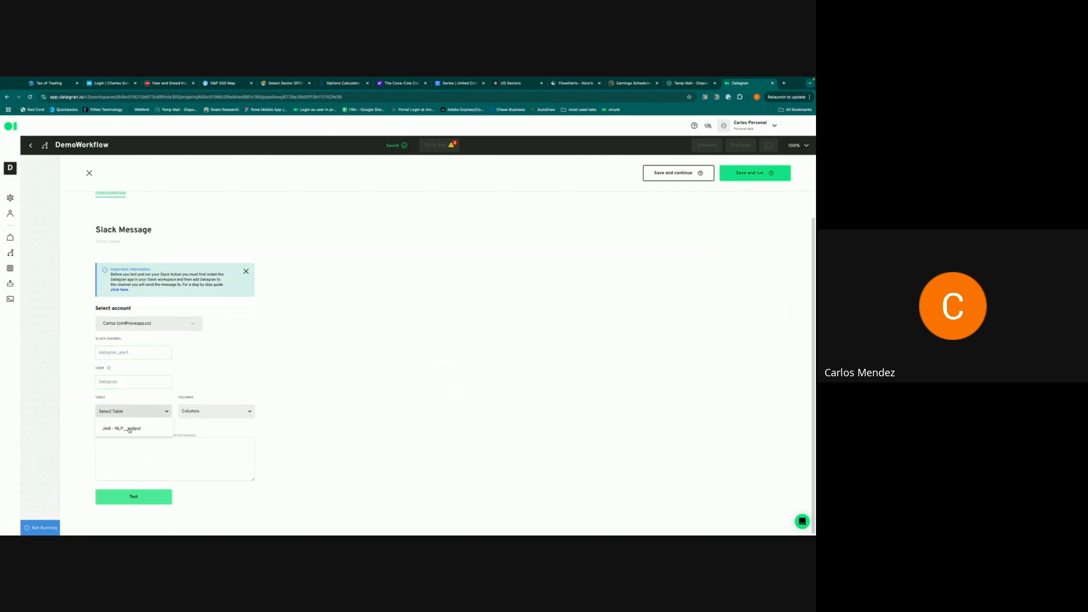
pyautogui.click(132, 429)
pyautogui.click(213, 412)
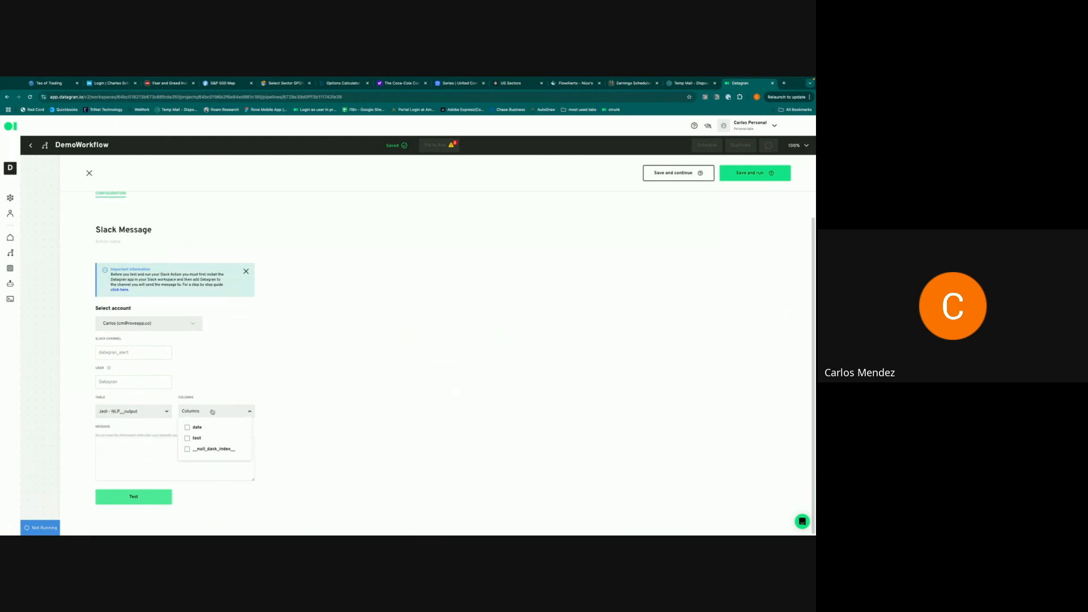
pyautogui.click(187, 427)
pyautogui.click(187, 438)
pyautogui.click(118, 445)
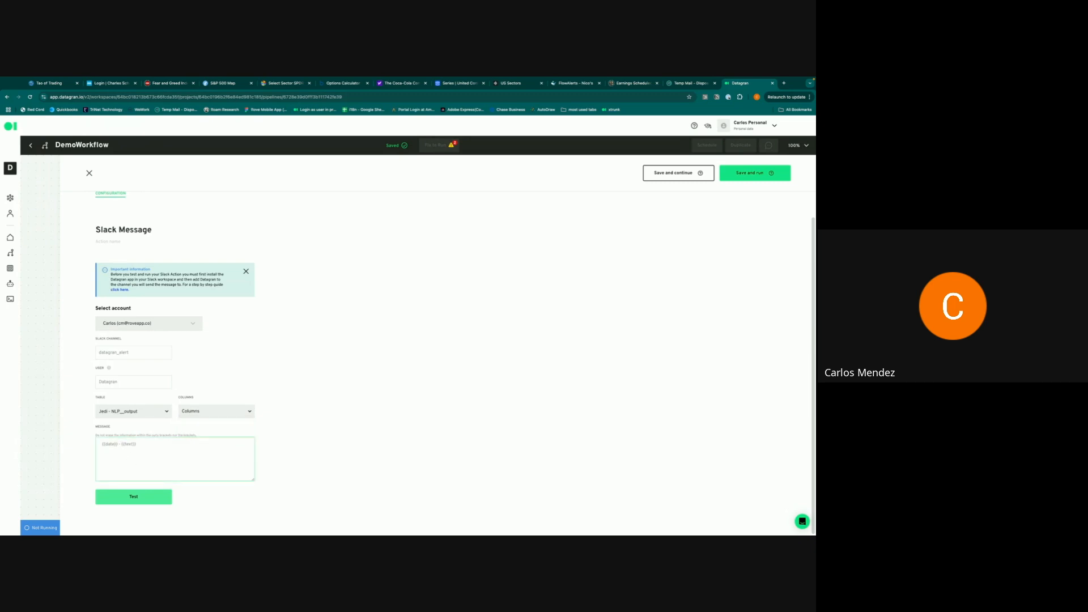
pyautogui.click(141, 497)
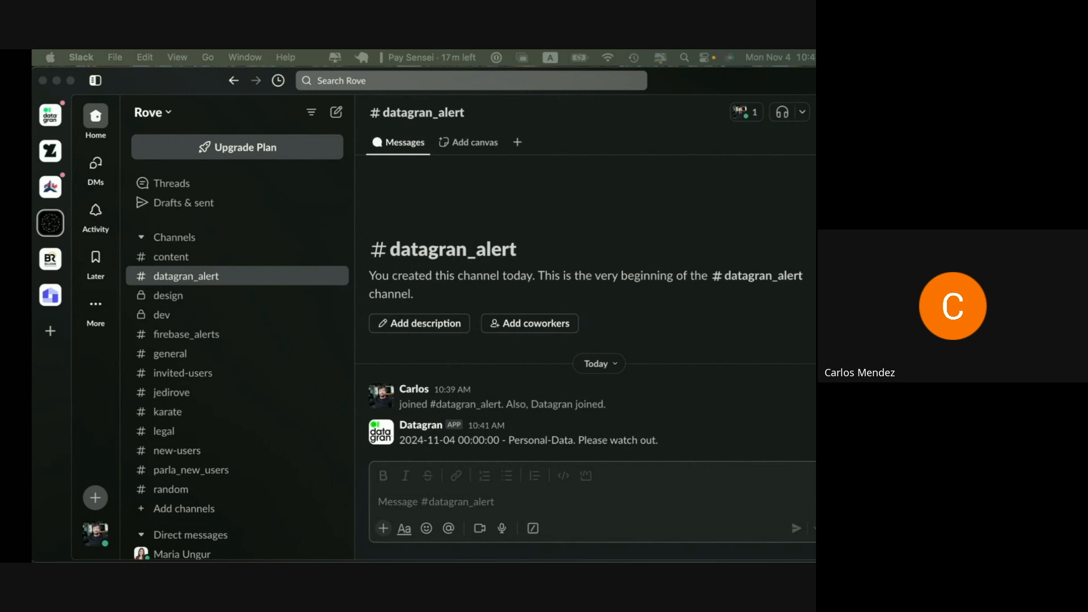
# - Switch from Slack's #datagran_alert back to the Datagran DemoWorkflow pipeline
pyautogui.hotkey('ctrl', 'Left')
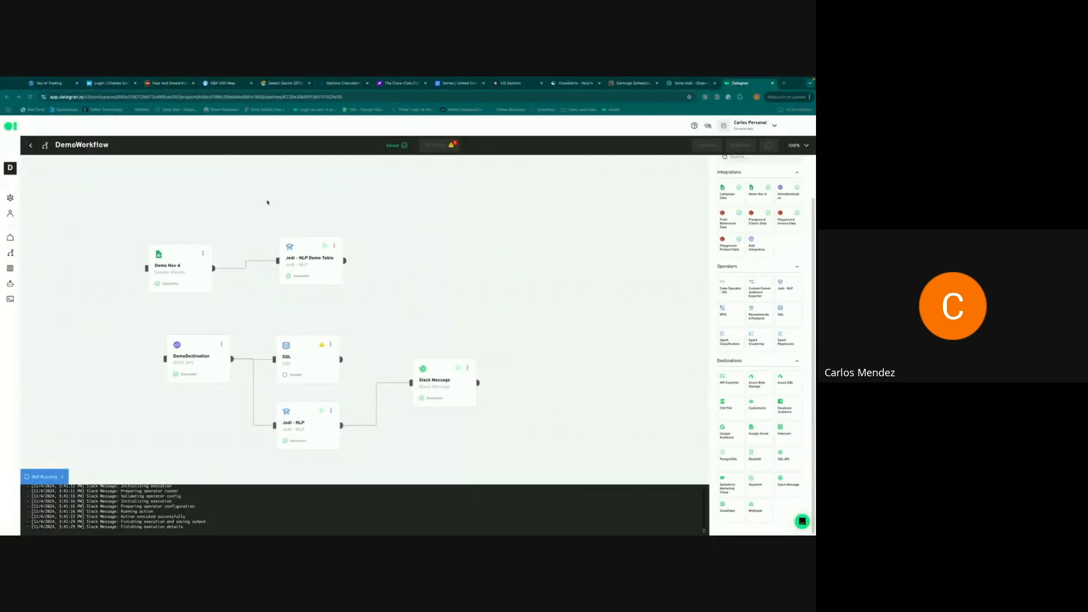
# - Go to the Bots page listing the workspace's five bot connections
pyautogui.click(10, 284)
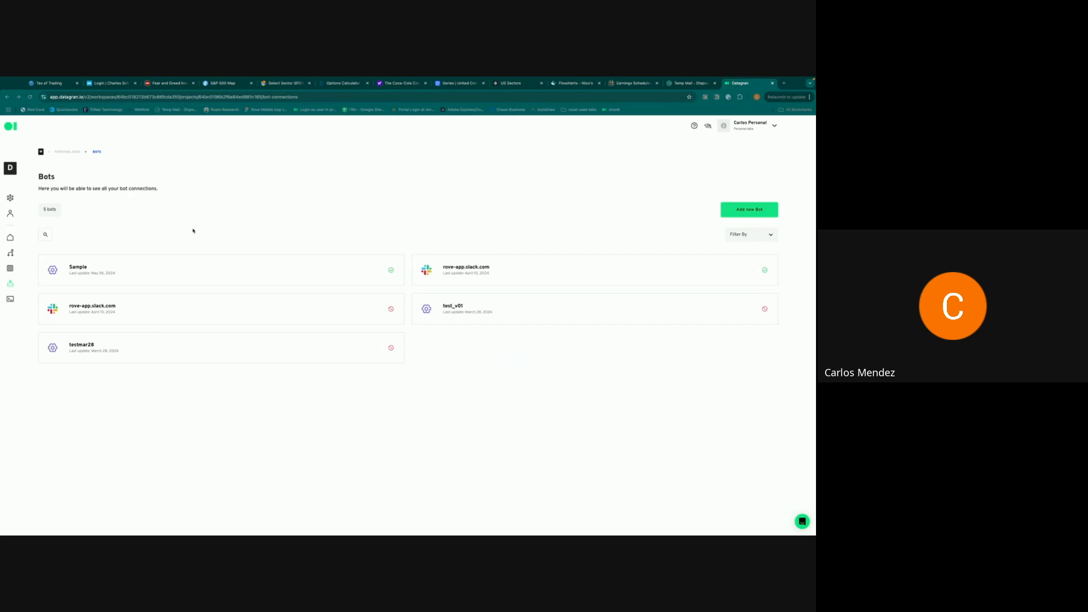
# - Start a new connection rule on the rove-app.slack.com bot for the datagran_alert channel
pyautogui.click(488, 274)
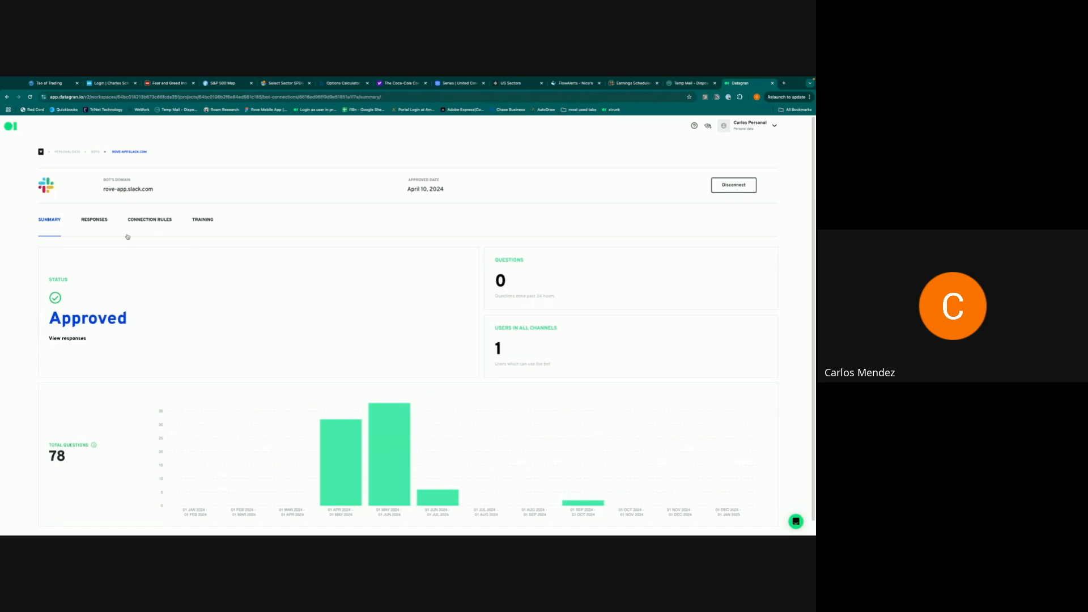
pyautogui.click(150, 221)
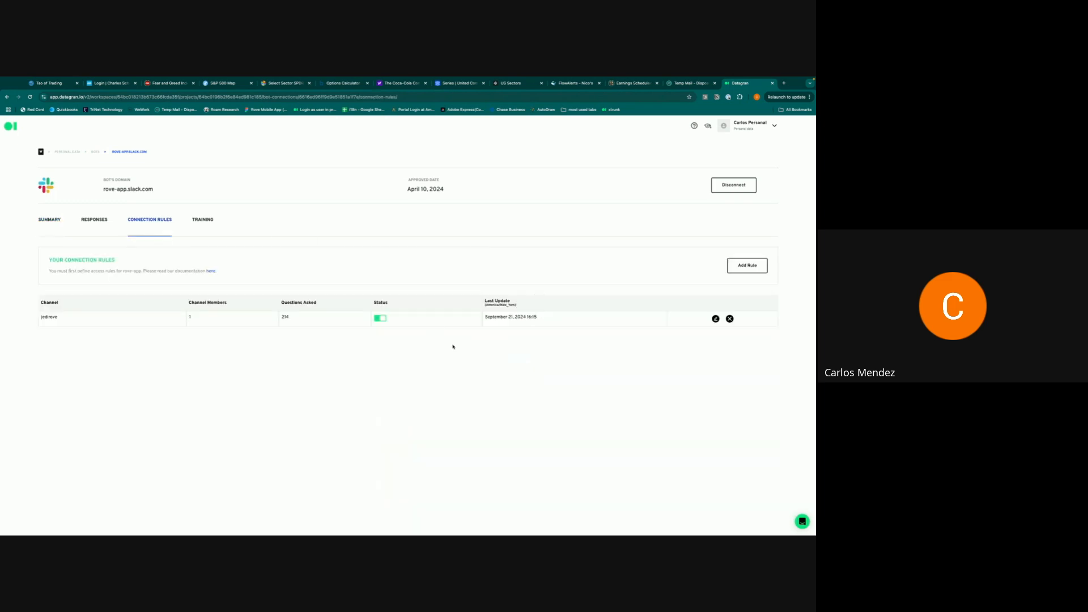
pyautogui.click(748, 266)
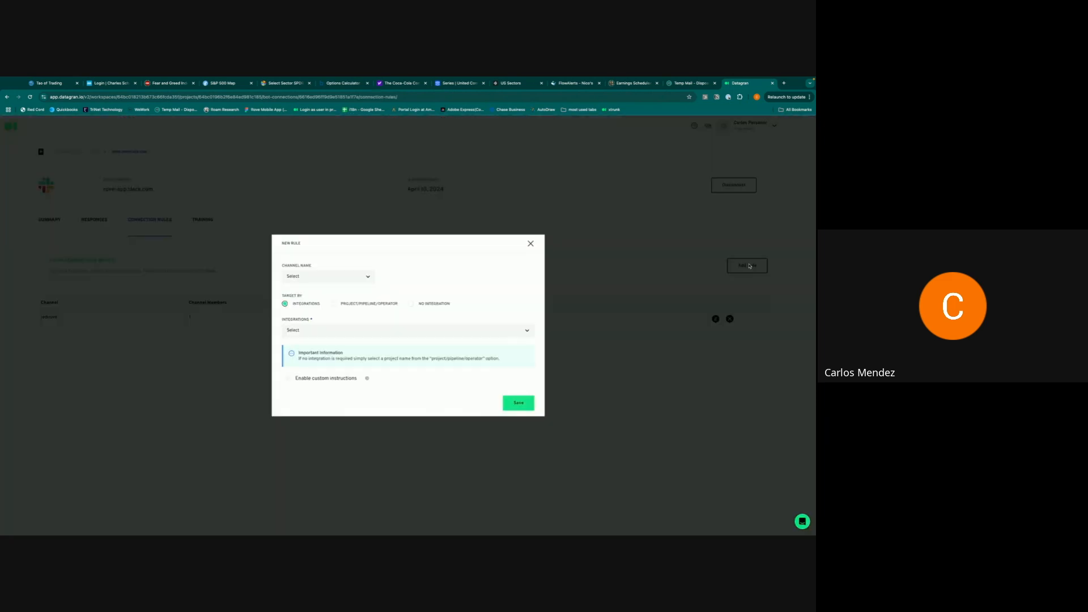
pyautogui.click(365, 277)
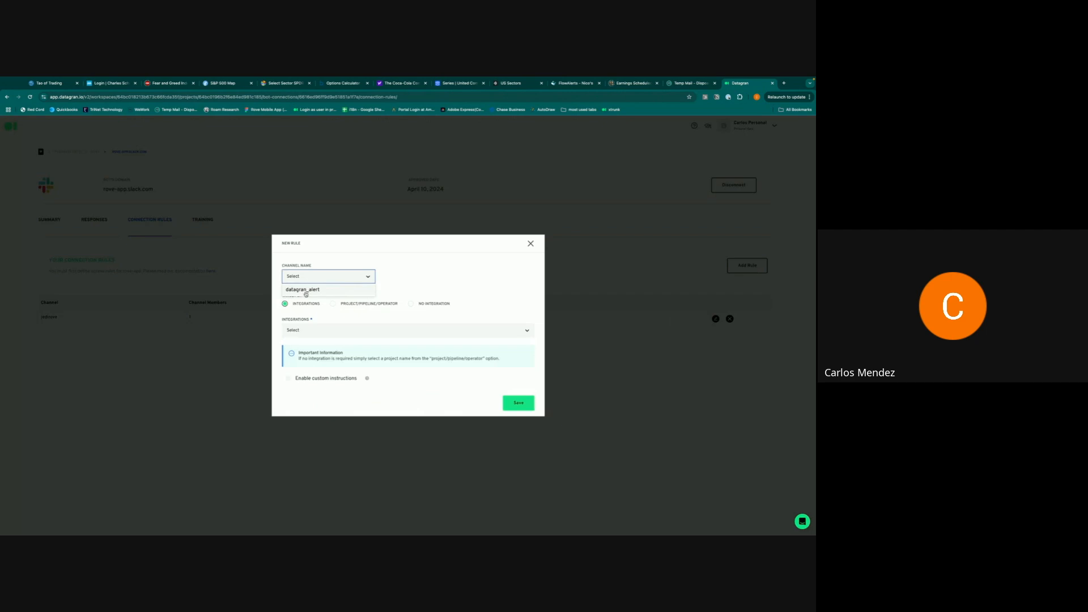
pyautogui.click(306, 290)
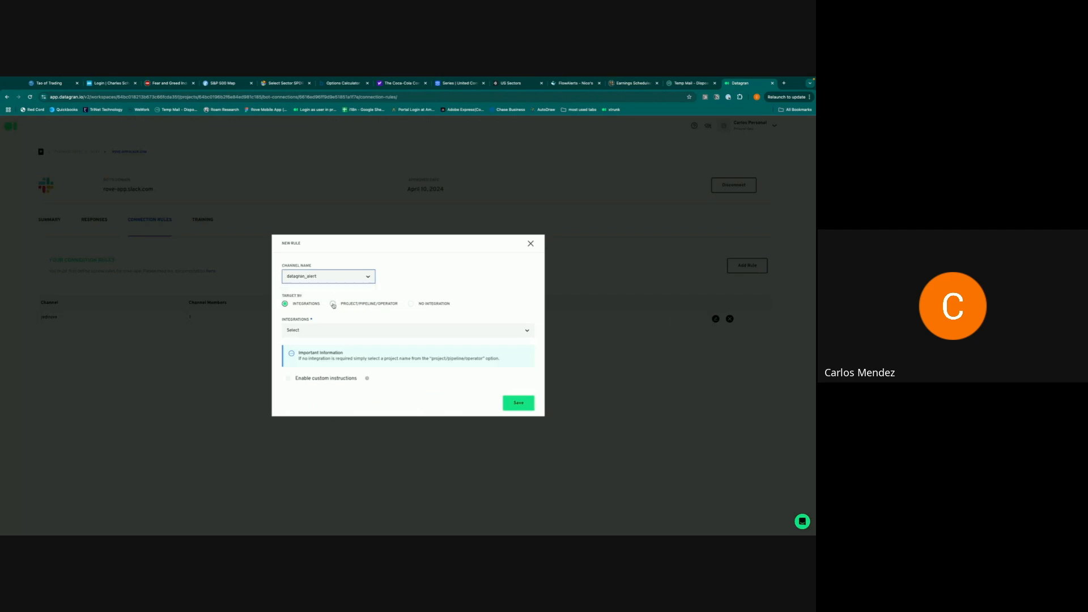
# - Target the rule at Demo Project, DemoWorkflow and the Jedi - NLP Demo Table operator, and save
pyautogui.click(333, 304)
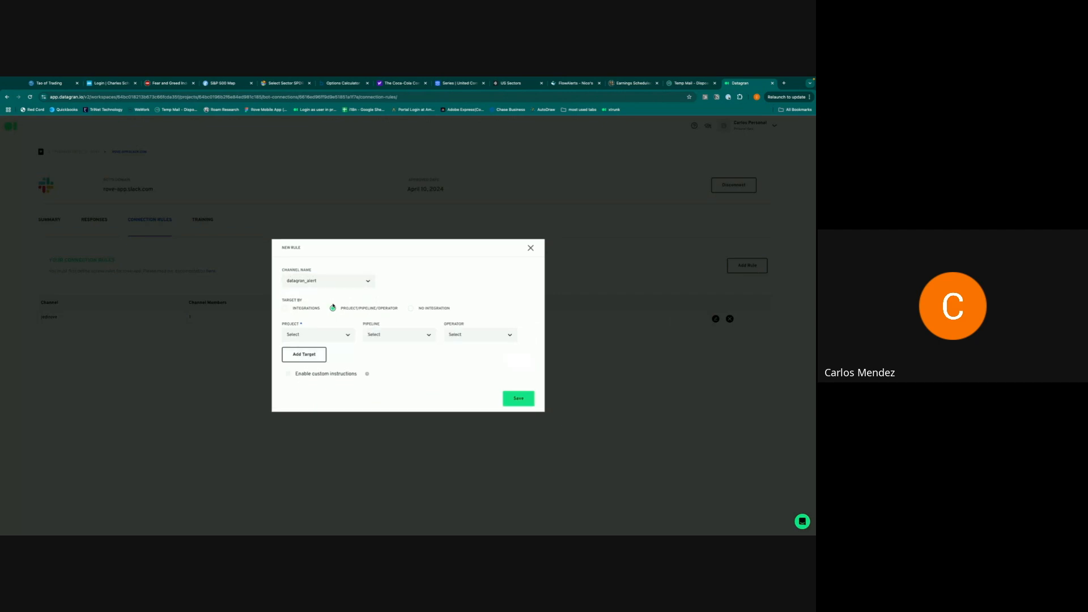
pyautogui.click(319, 339)
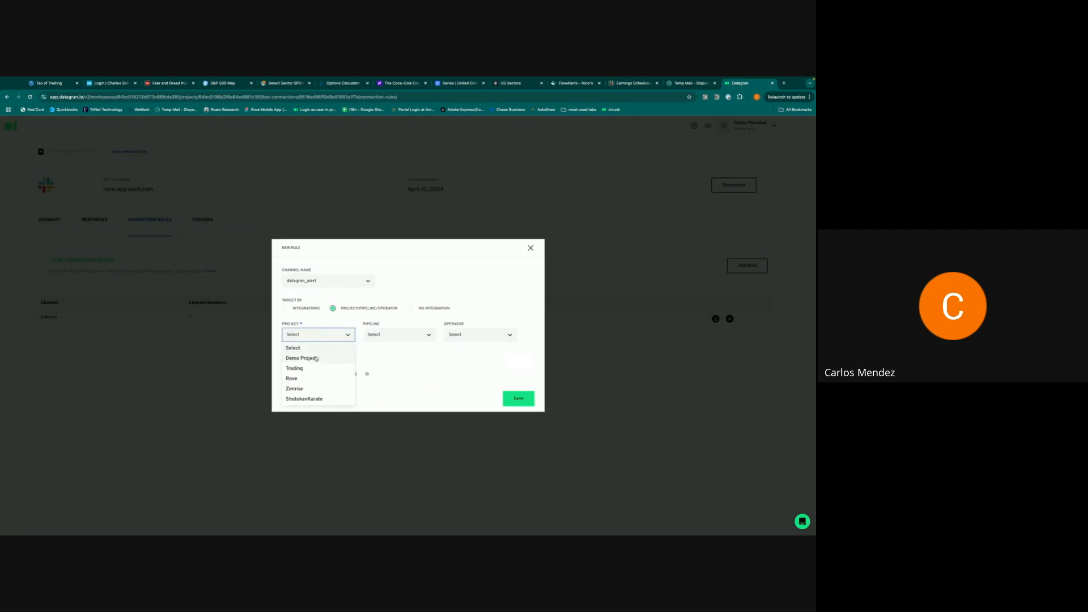
pyautogui.click(310, 358)
pyautogui.click(399, 337)
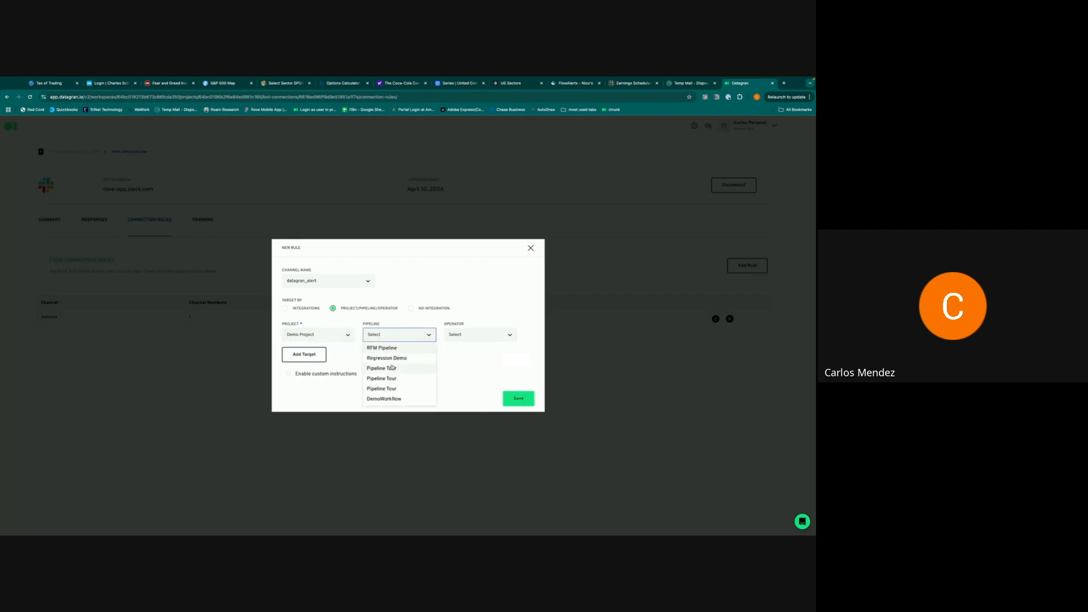
pyautogui.click(386, 399)
pyautogui.click(475, 335)
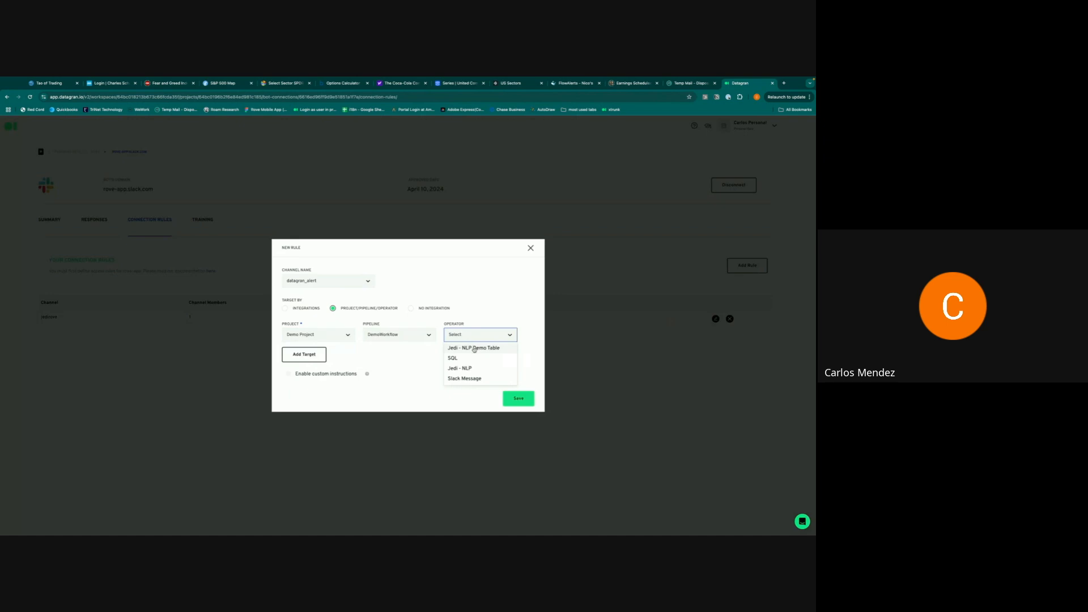
pyautogui.click(474, 348)
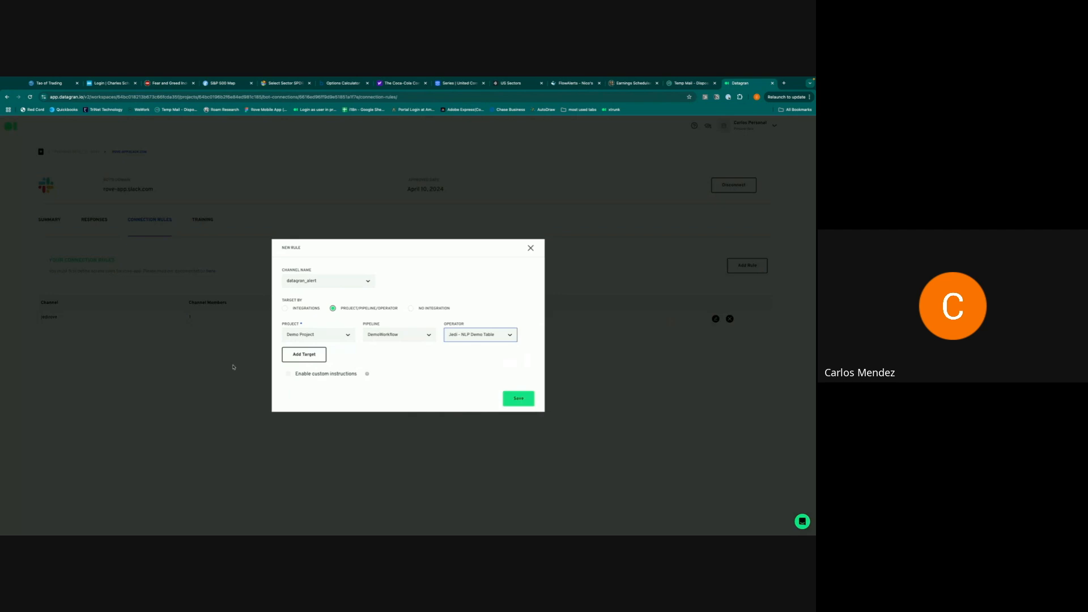
pyautogui.click(518, 401)
pyautogui.click(522, 400)
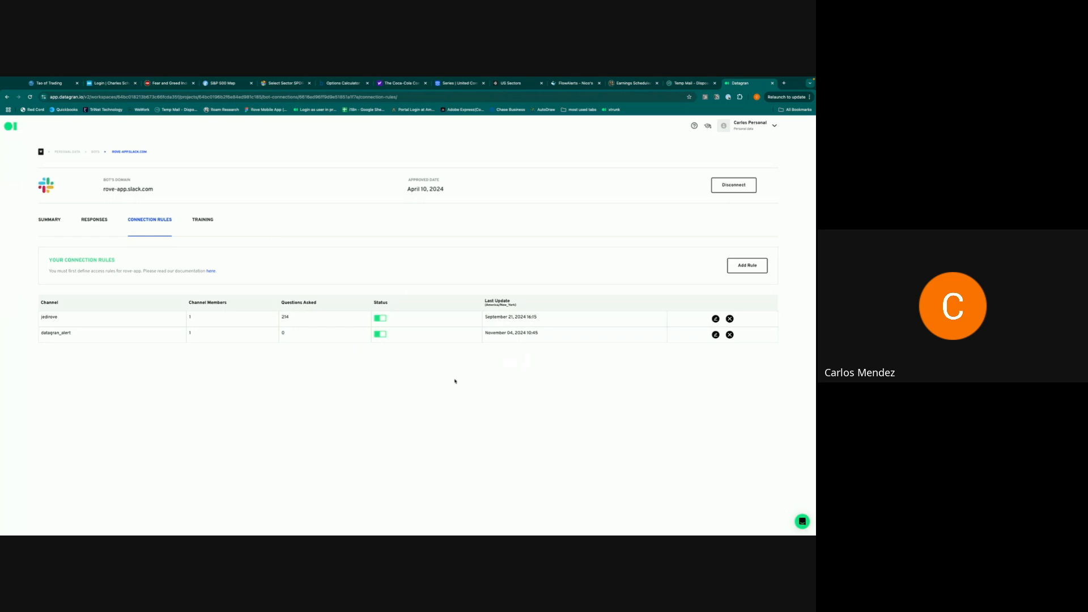
pyautogui.click(206, 220)
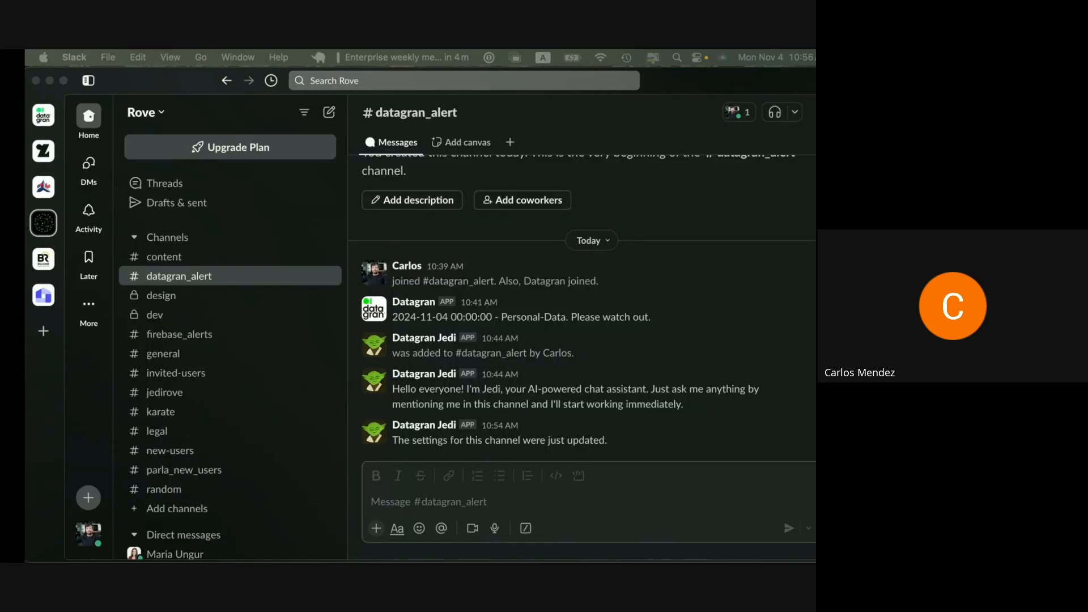
# - Post the pasted question about the top-paying clients to #datagran_alert
pyautogui.click(437, 497)
pyautogui.write('Please give me a list of the clients that have paid us the most.')
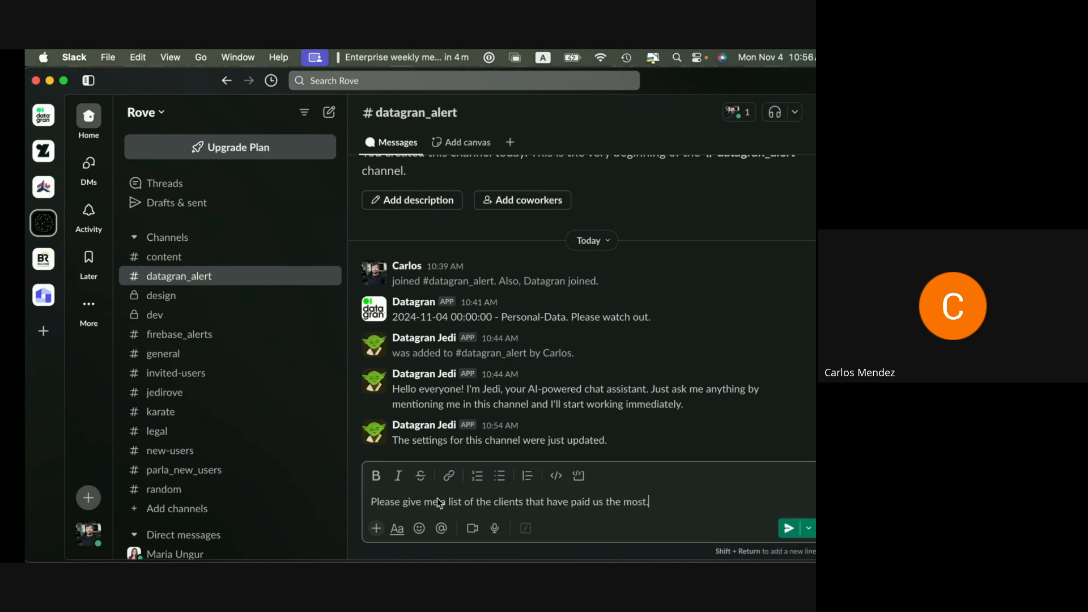
pyautogui.click(788, 528)
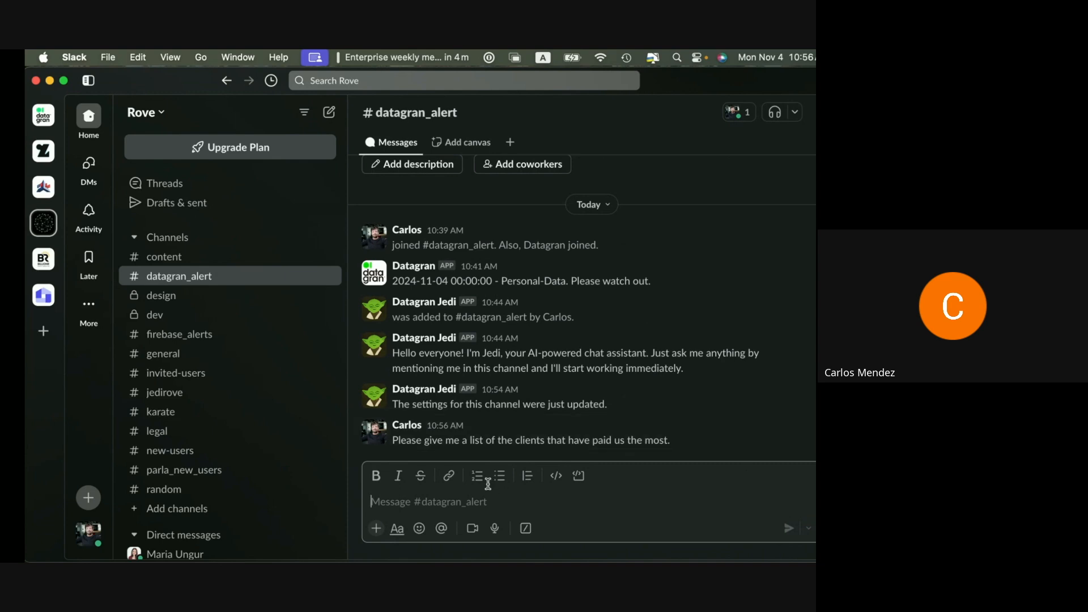
pyautogui.write('@data')
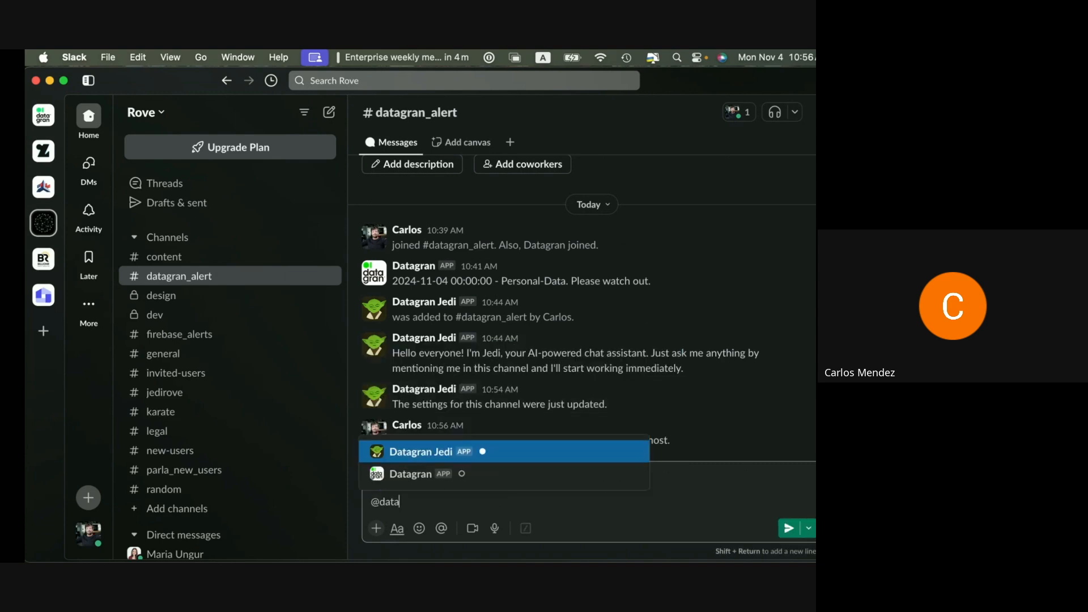
pyautogui.press('Return')
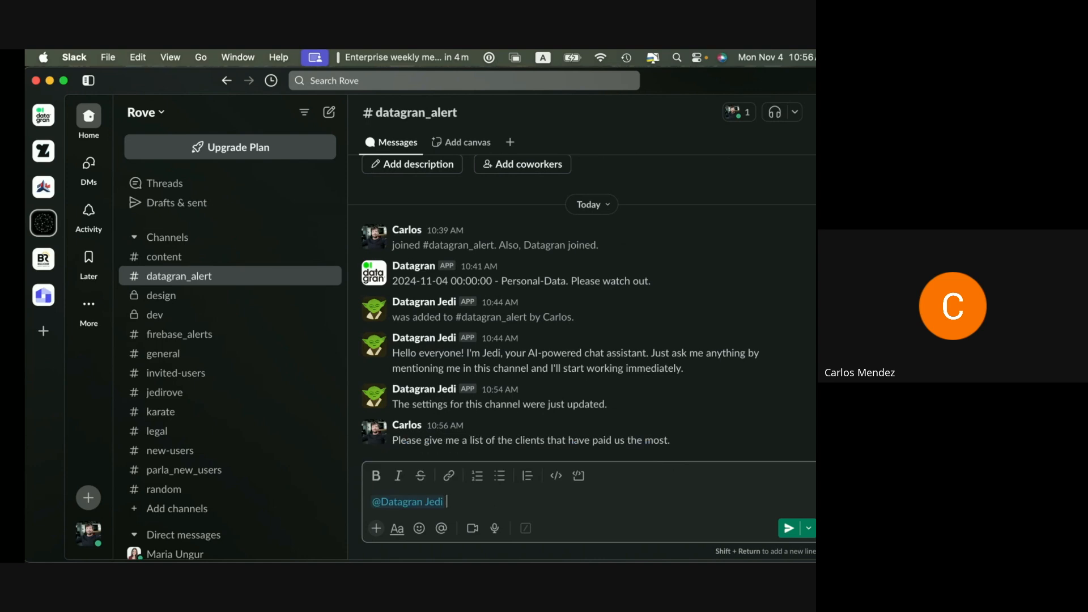
pyautogui.write('Please give me a list of the clients that have paid us the most.')
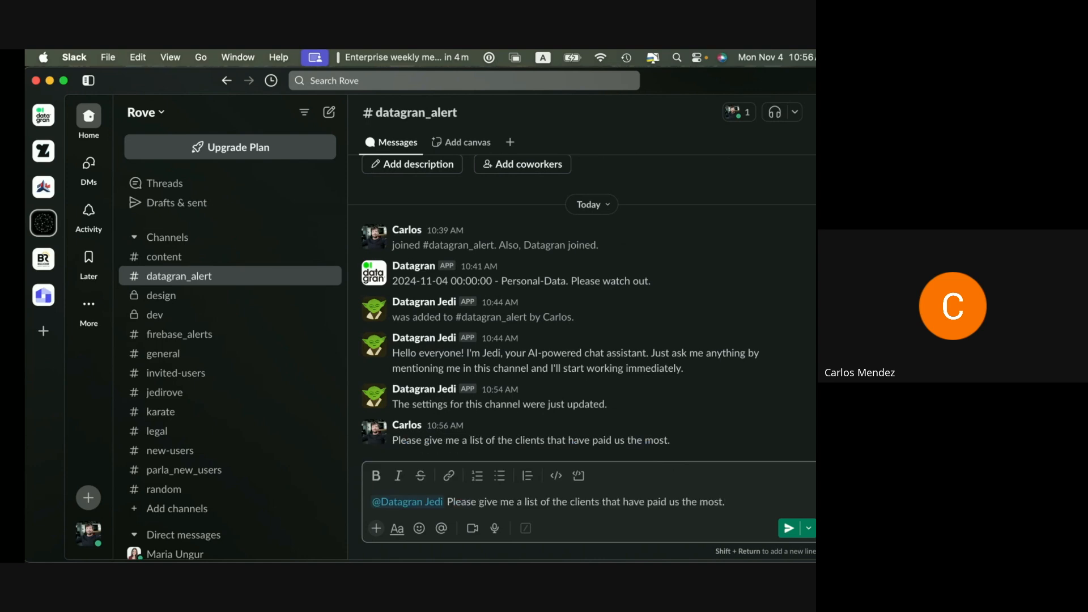
pyautogui.press('Return')
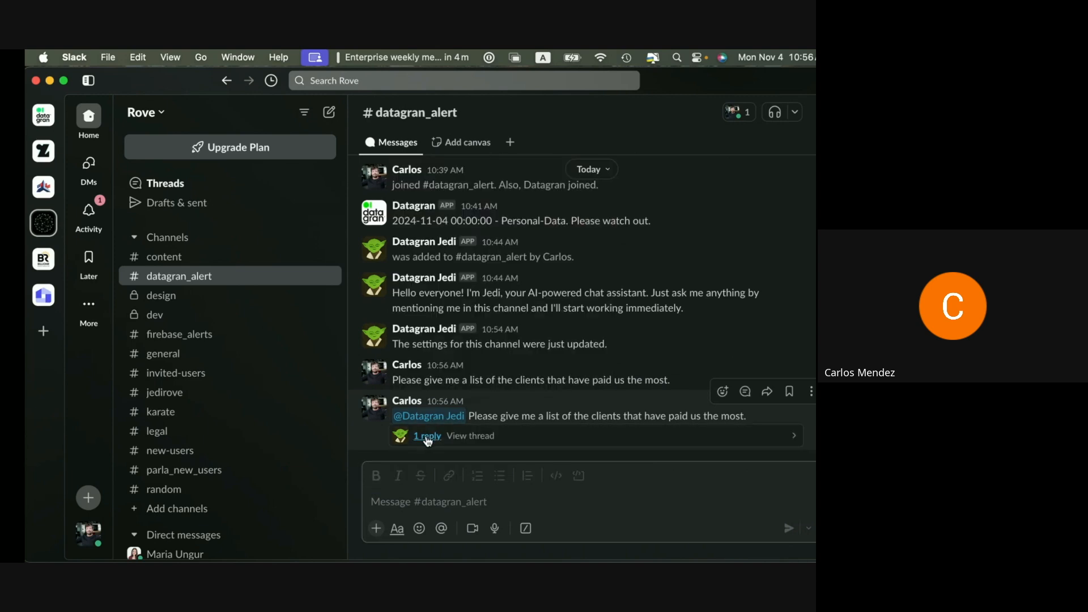
# - Open Jedi's reply thread showing top payments like 9000.0 and 6937.5, and check its query code
pyautogui.click(427, 436)
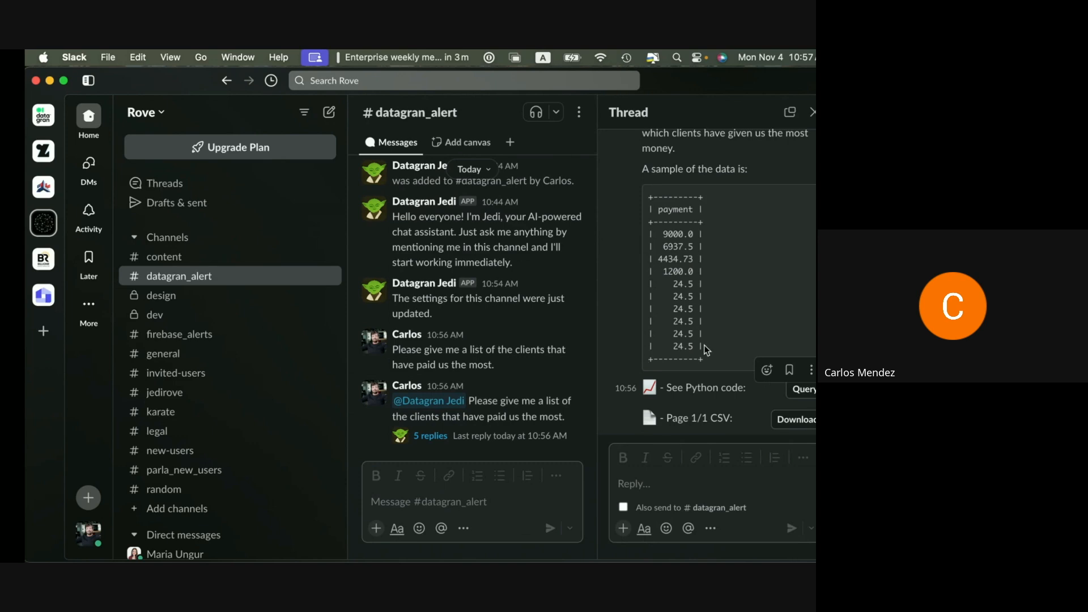
pyautogui.click(800, 391)
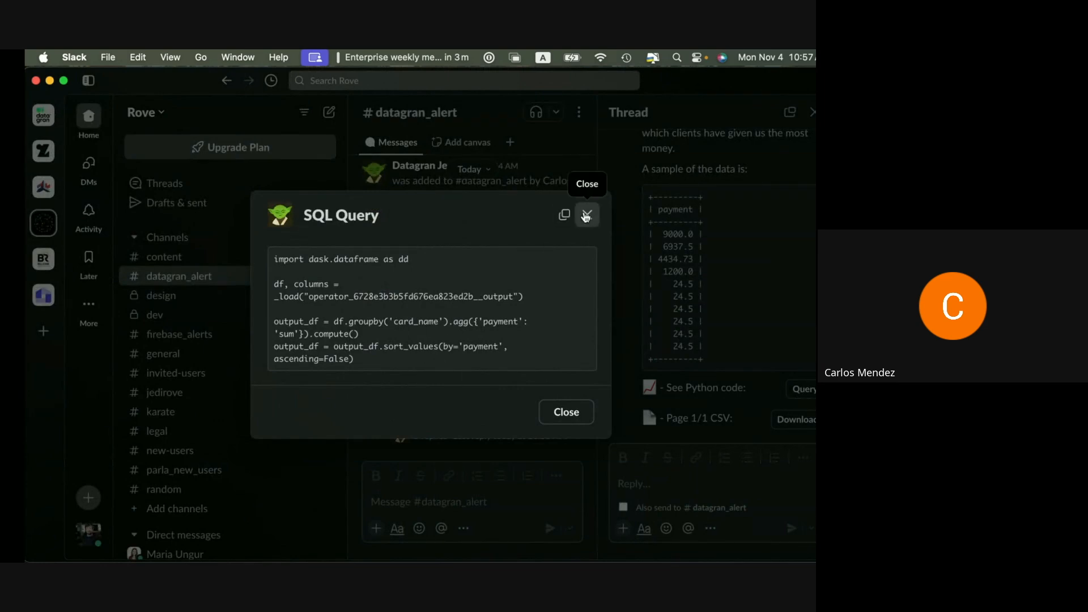
pyautogui.click(586, 214)
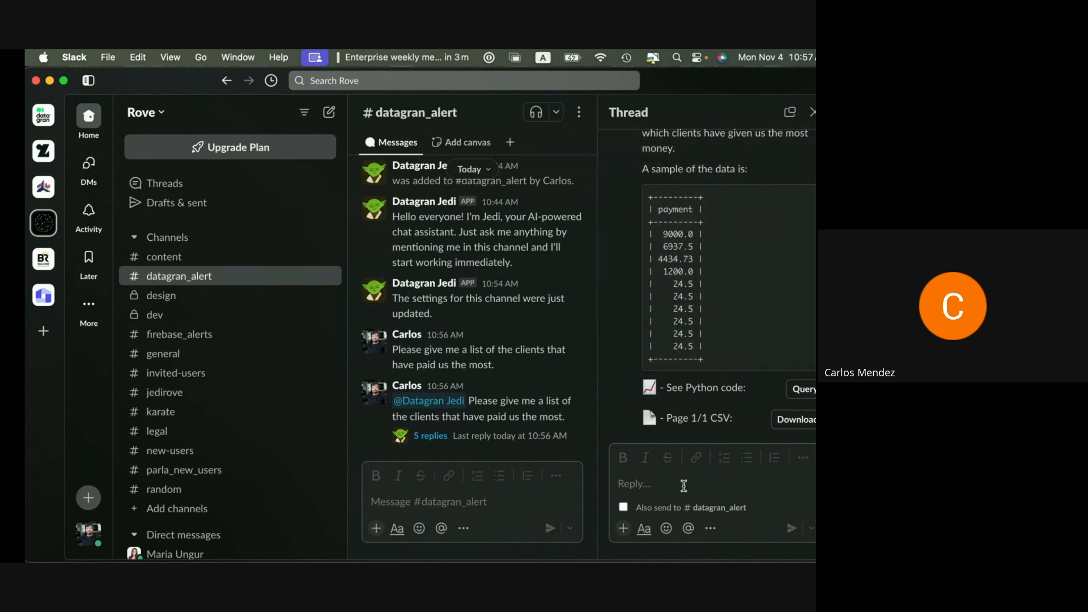
pyautogui.click(684, 486)
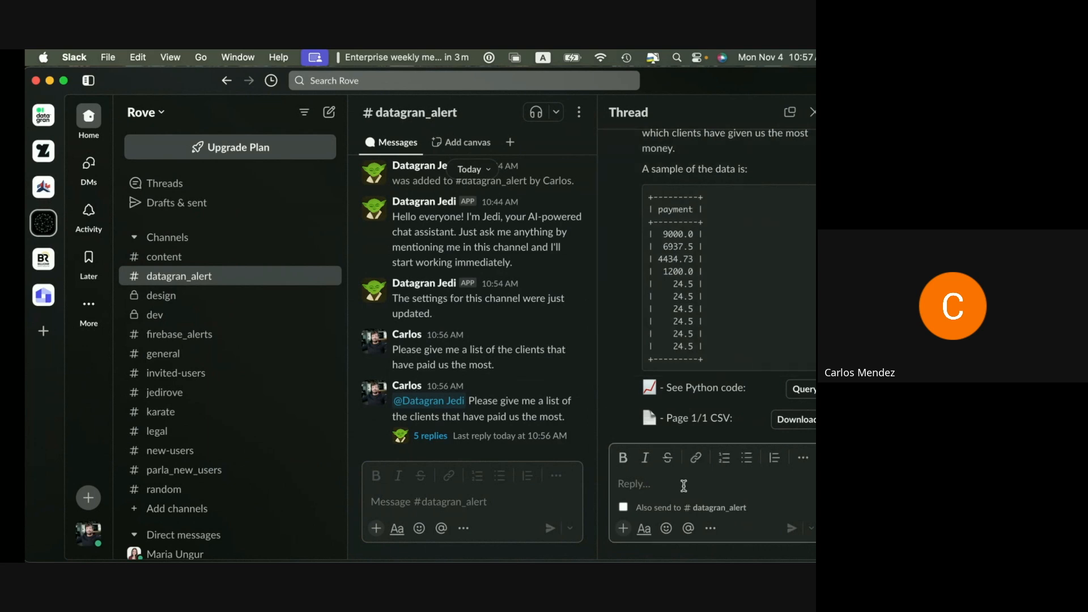
pyautogui.write("That's")
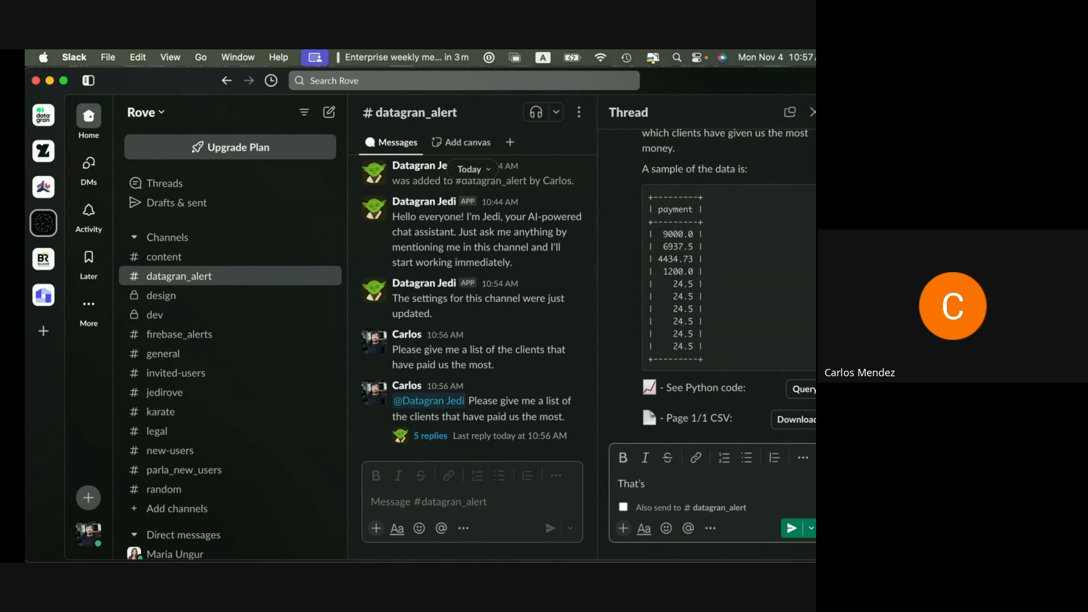
pyautogui.press('BackSpace')
pyautogui.press('BackSpace')
pyautogui.press('BackSpace')
pyautogui.press('BackSpace')
pyautogui.press('BackSpace')
pyautogui.press('BackSpace')
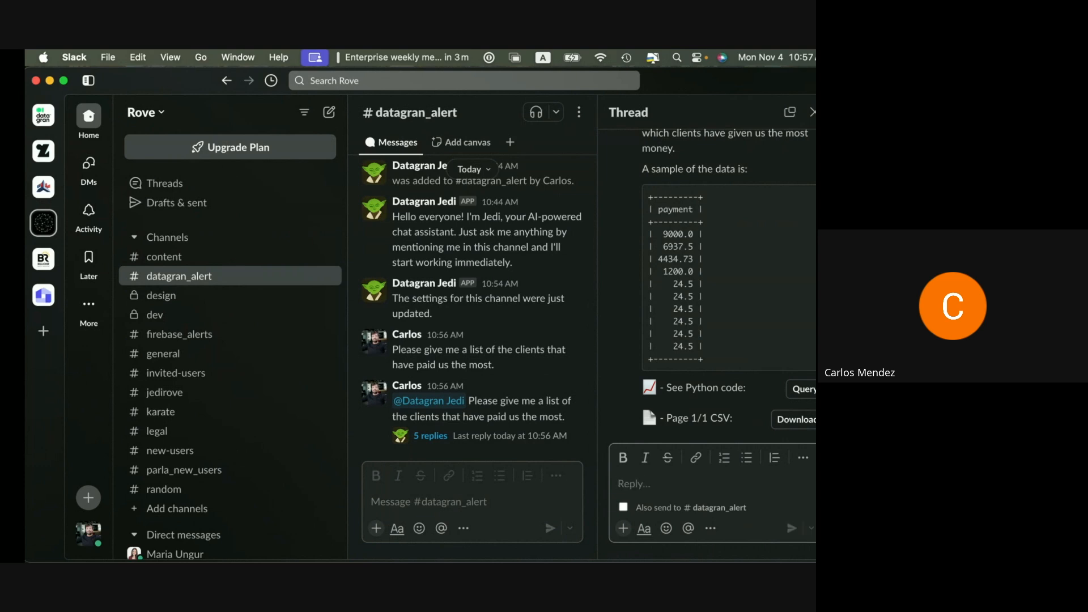
pyautogui.write('@data')
pyautogui.press('Return')
pyautogui.write("thats' great.")
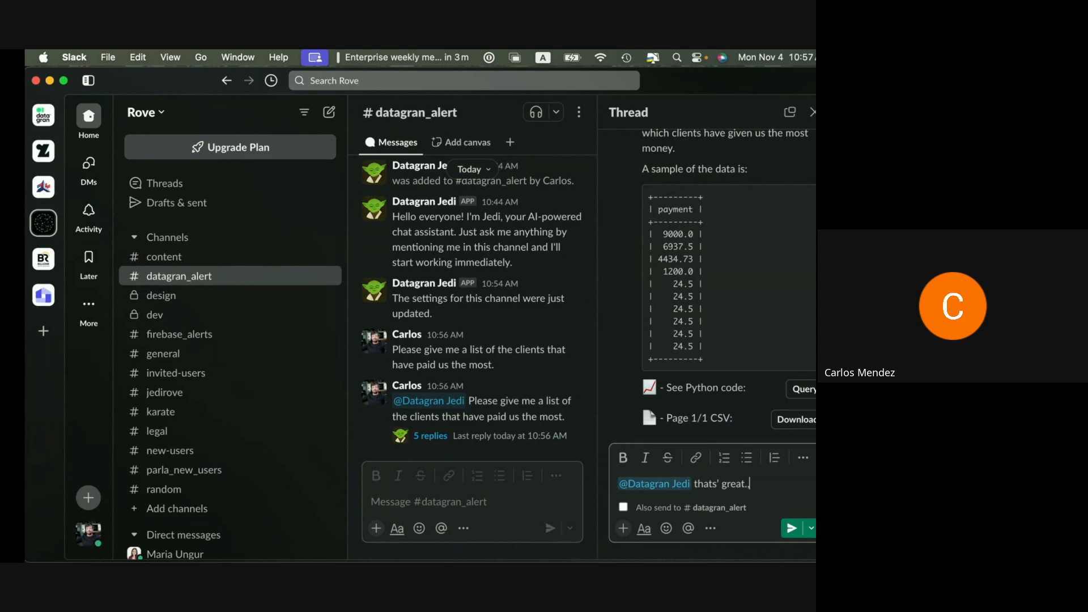
pyautogui.write(' but please give me')
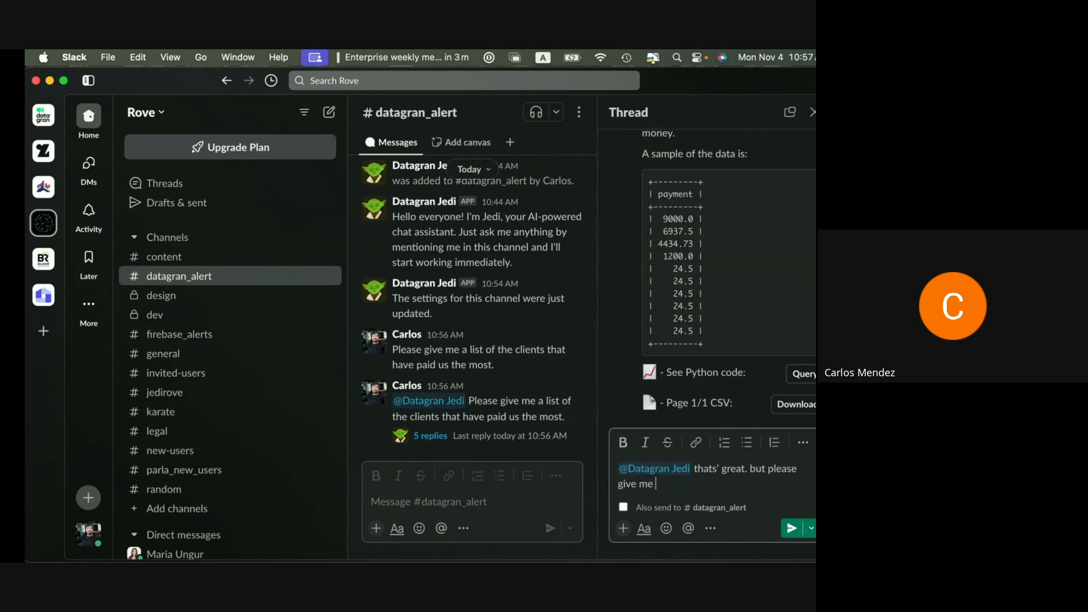
pyautogui.write(' also the name of the clie')
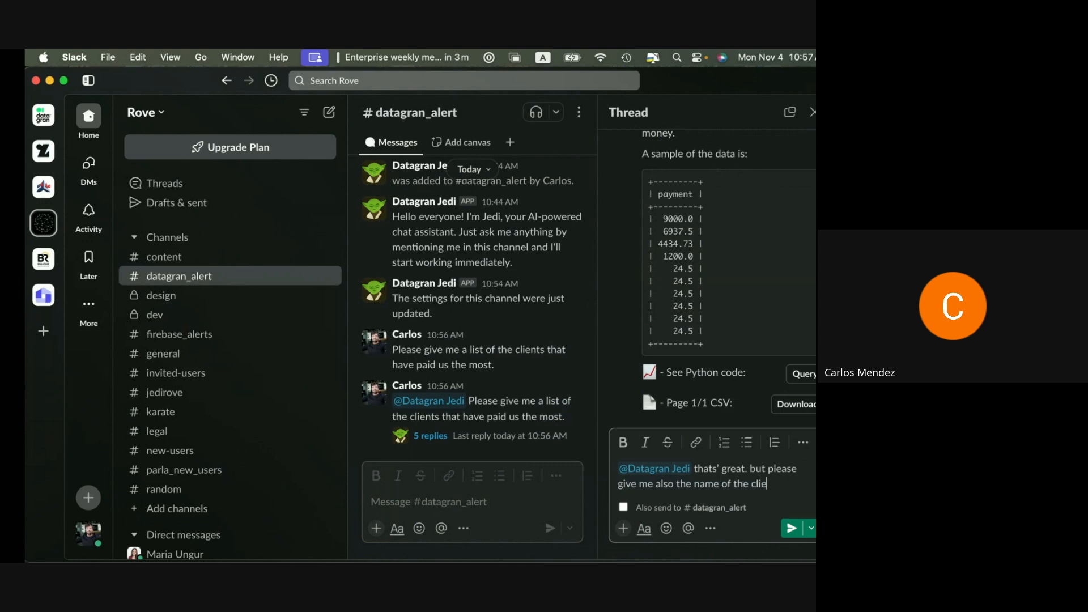
pyautogui.write('nt with the payment.')
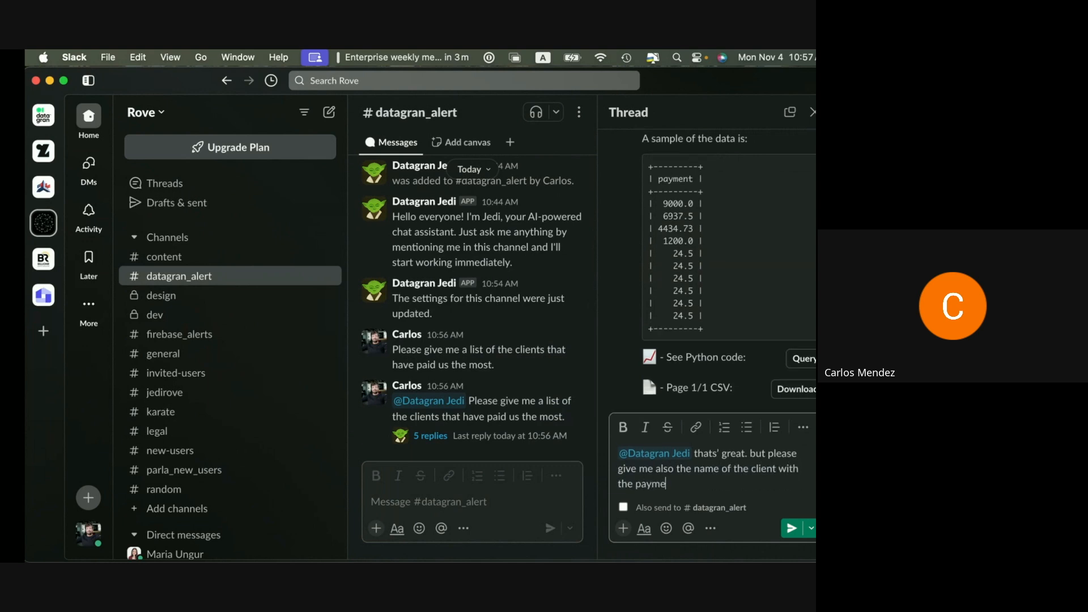
pyautogui.click(791, 528)
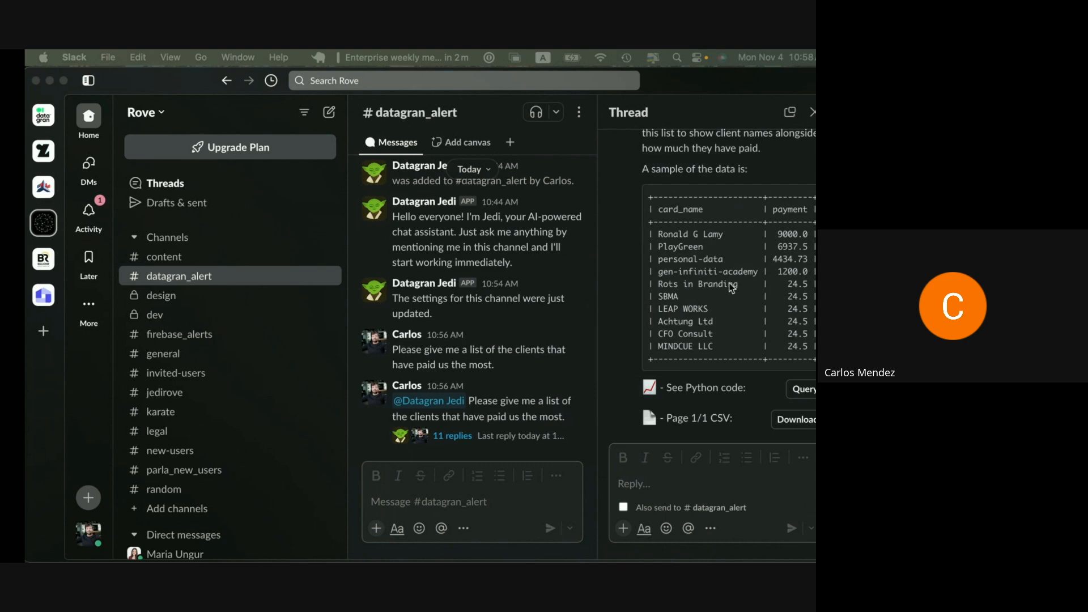
# - Review the new answer's query code summing payment per card_name, then close it
pyautogui.click(799, 395)
pyautogui.click(800, 391)
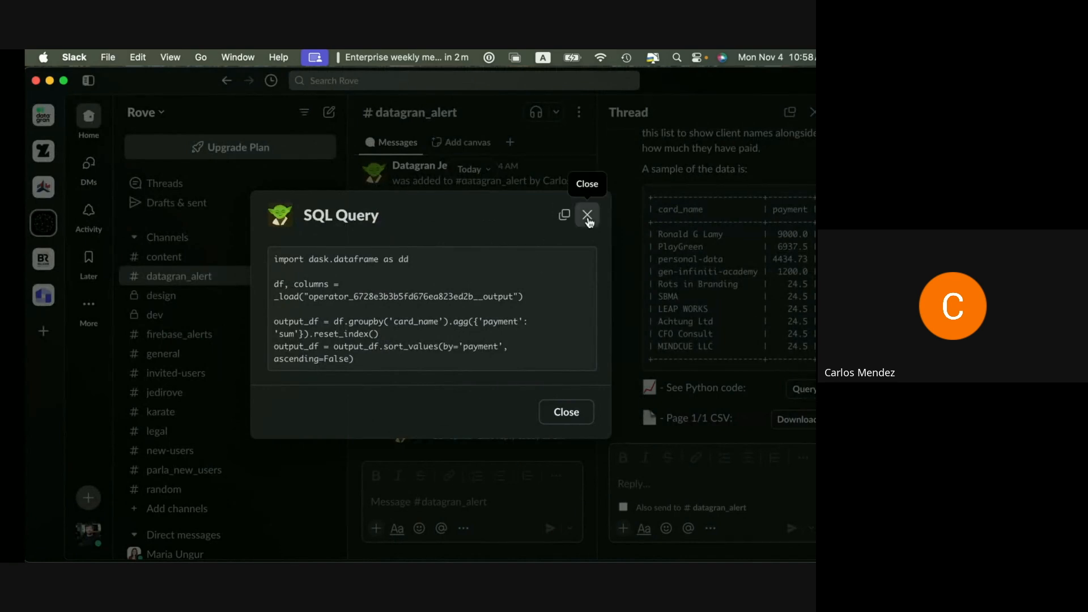
pyautogui.click(586, 214)
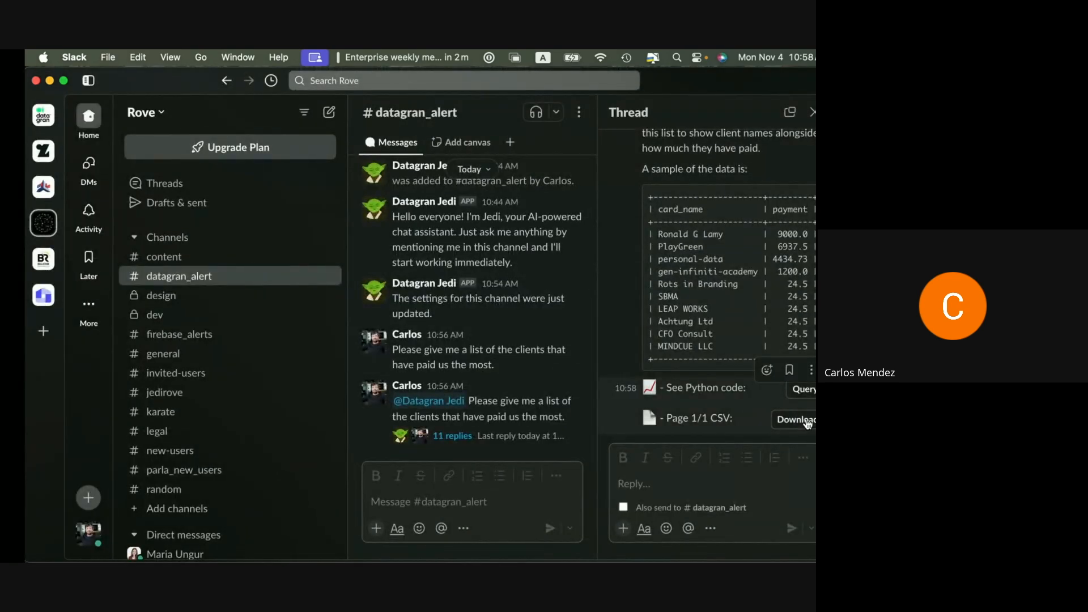